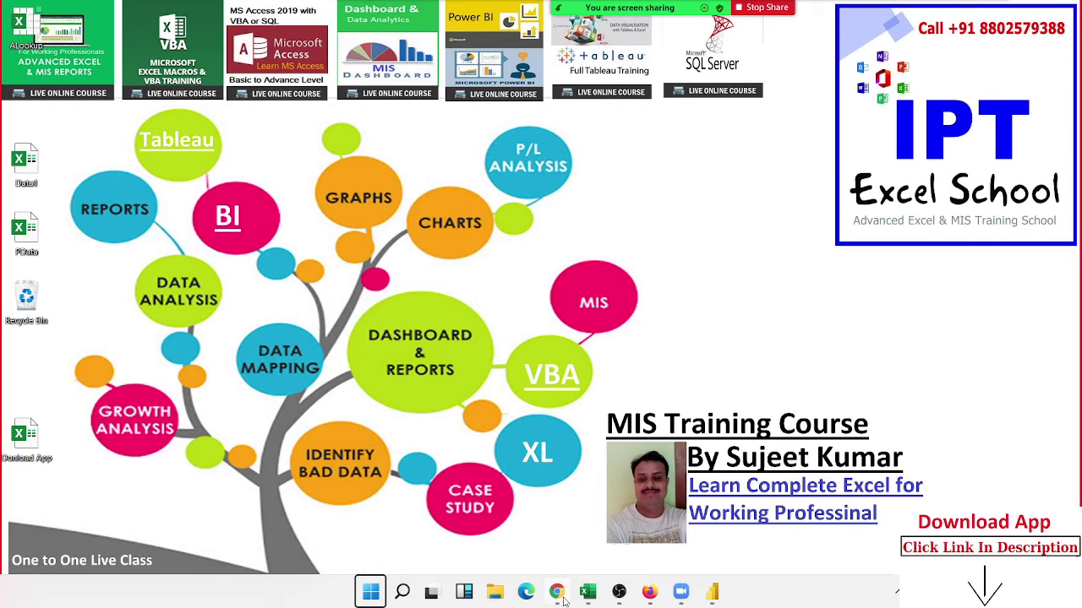
Bring the untitled, empty Power BI Desktop report window to the front from the taskbar
click(715, 595)
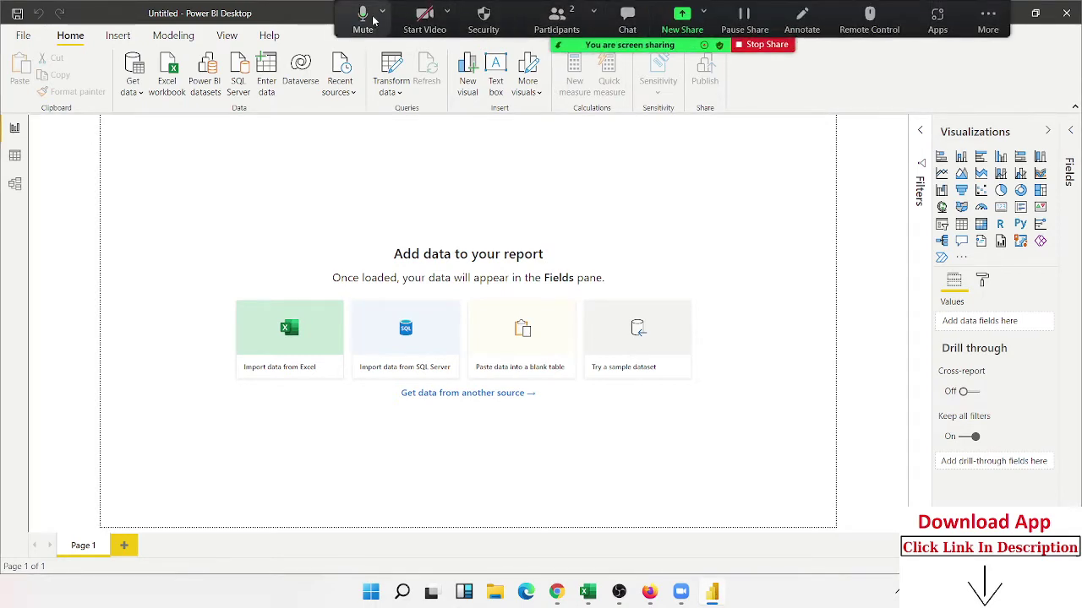
click(373, 21)
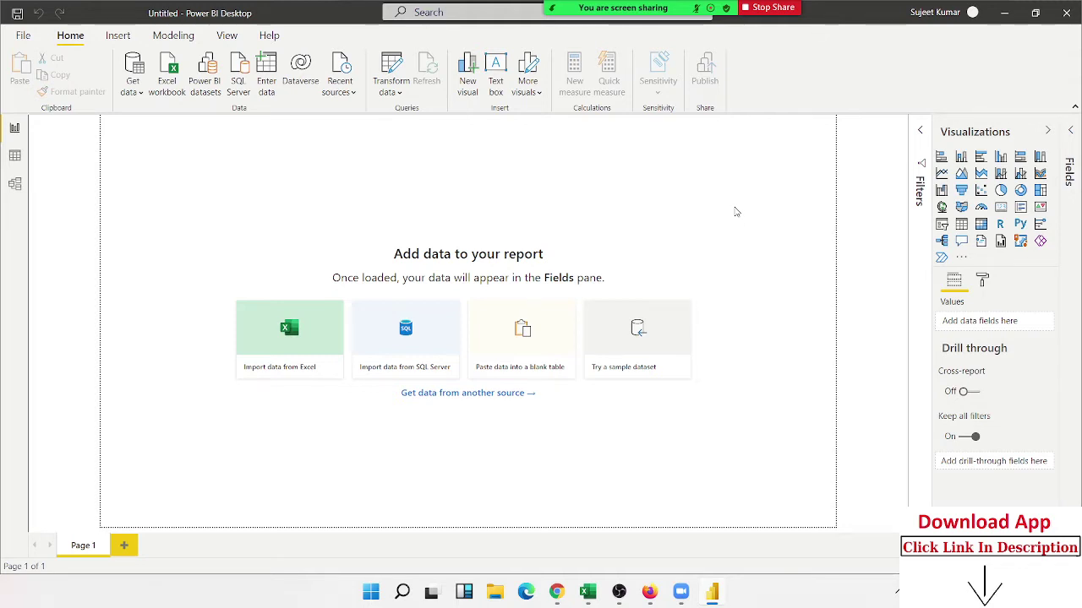
click(556, 21)
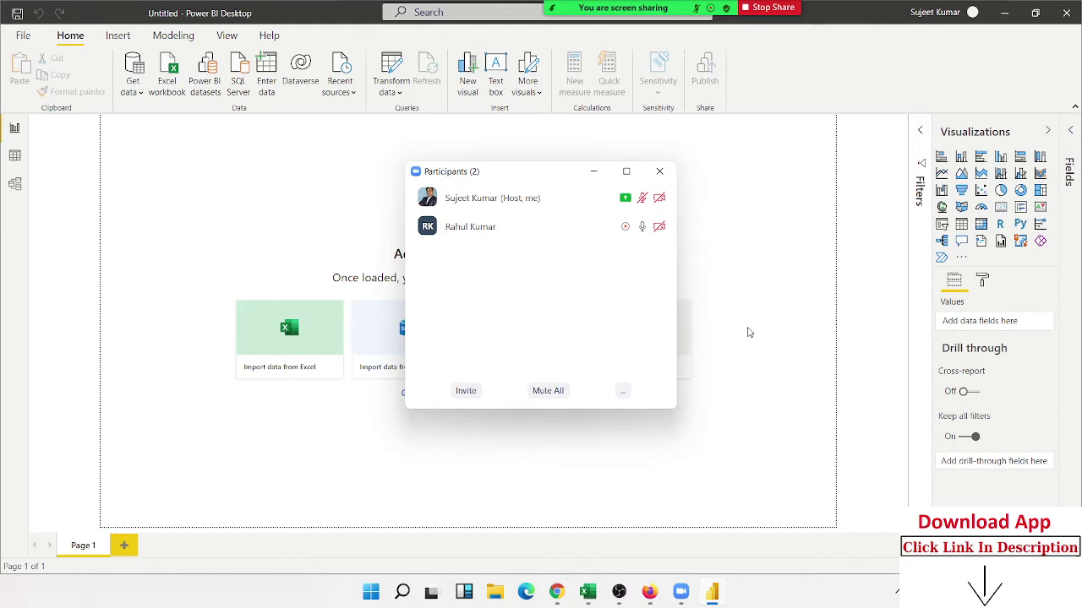
click(671, 174)
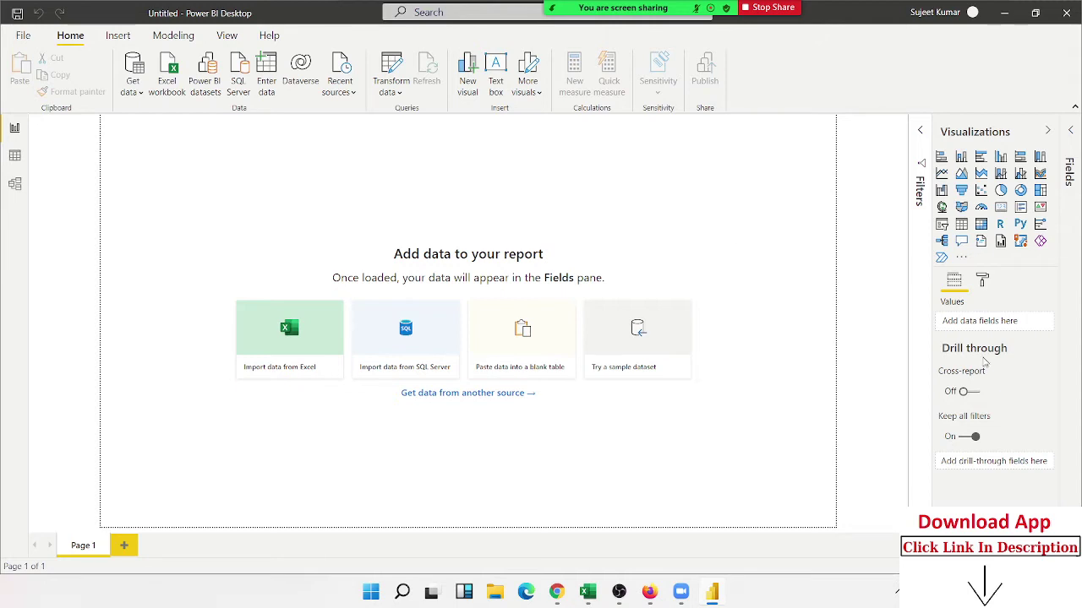
click(364, 11)
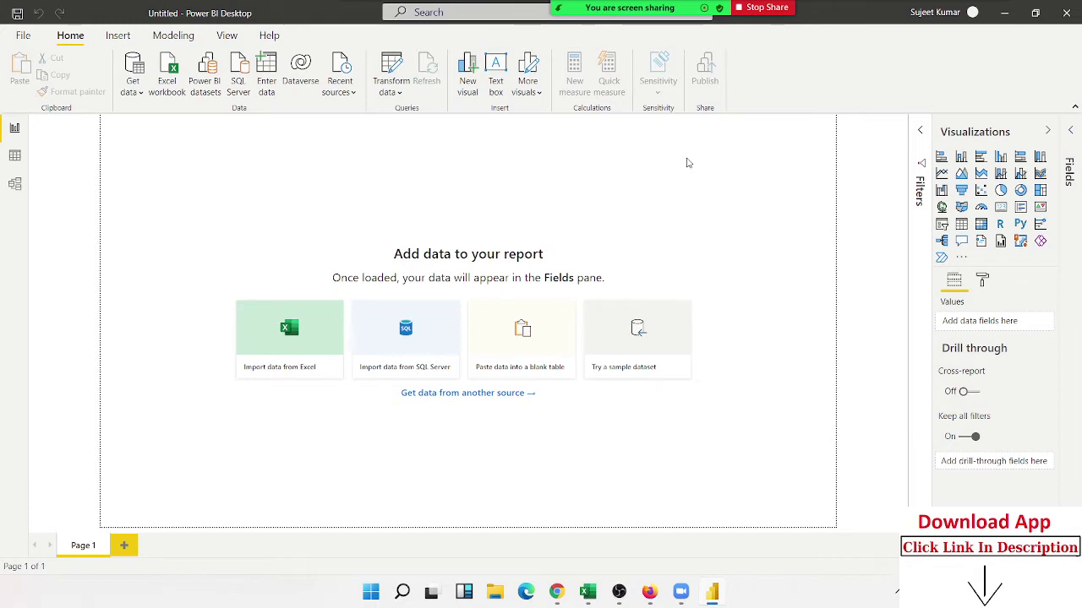
click(128, 88)
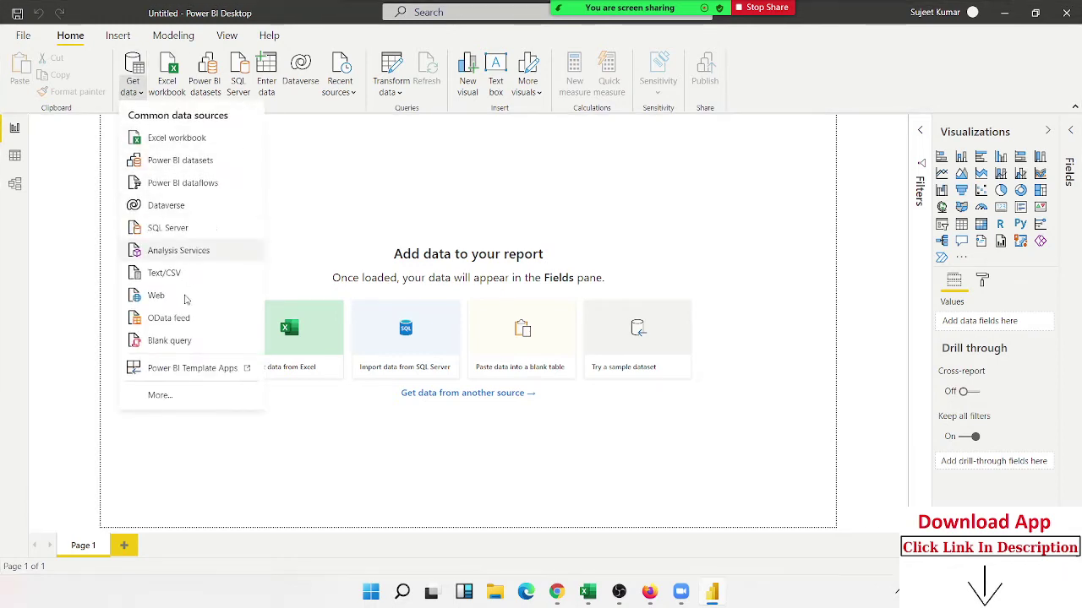
click(159, 395)
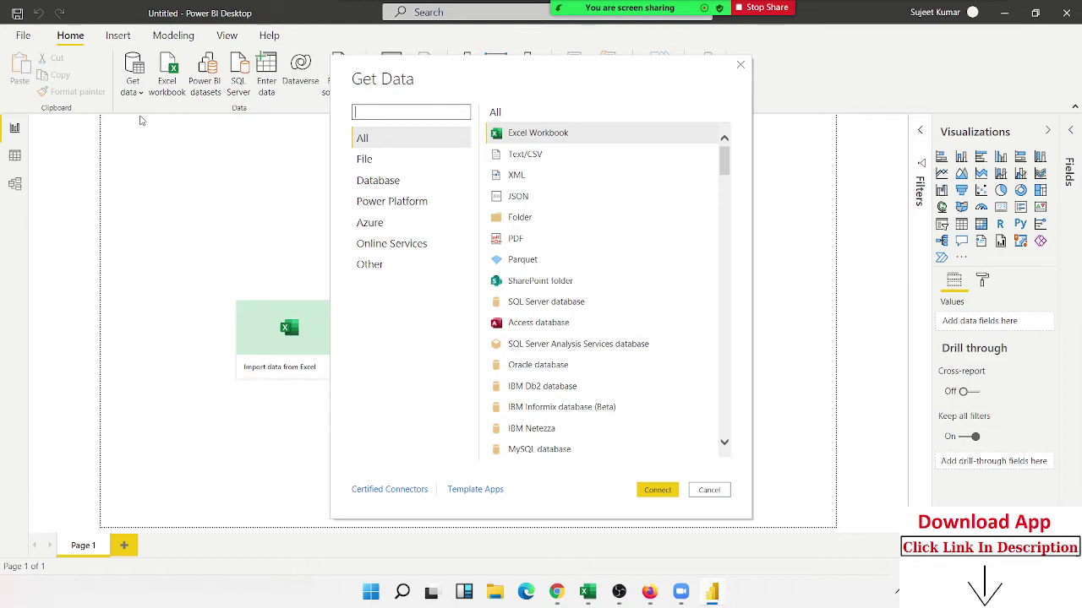
click(380, 169)
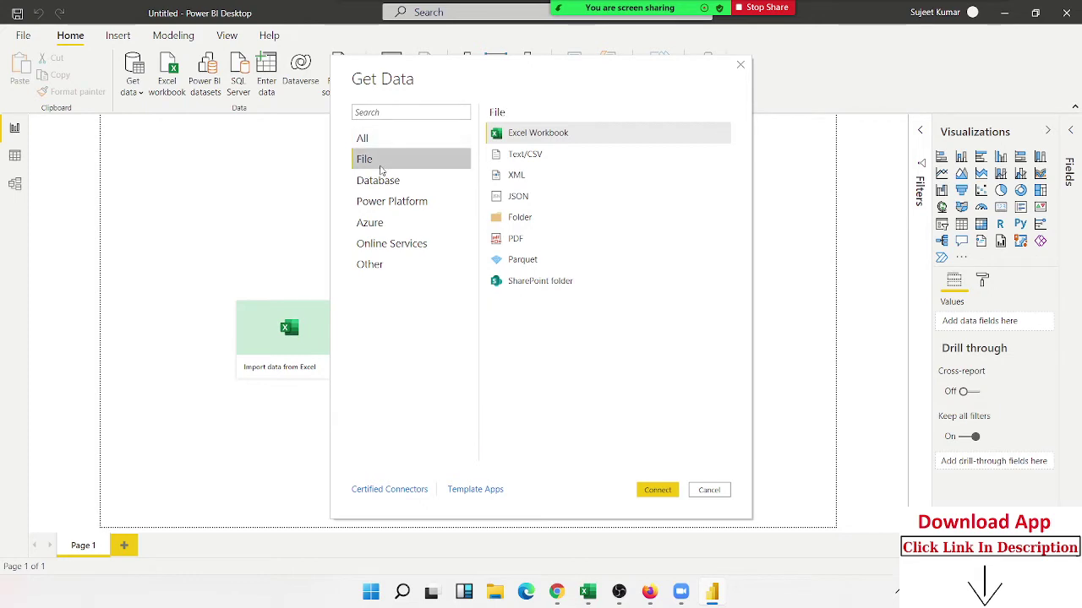
click(740, 65)
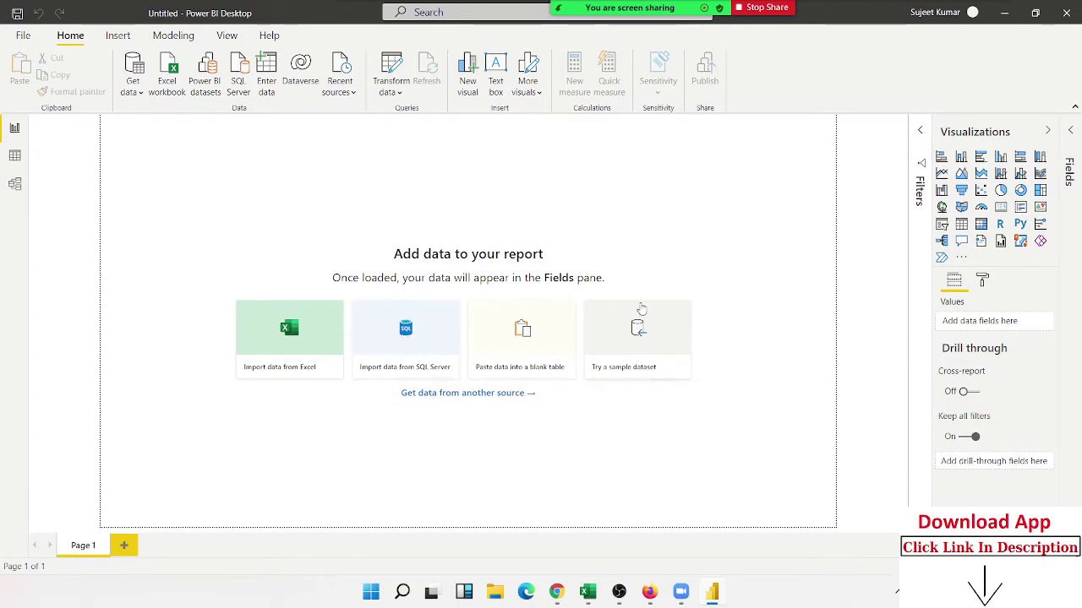
Reposition the Get Data connector catalogue dialog on screen
mouse_move(189, 198)
mouse_down()
mouse_move(598, 414)
mouse_move(748, 443)
mouse_up()
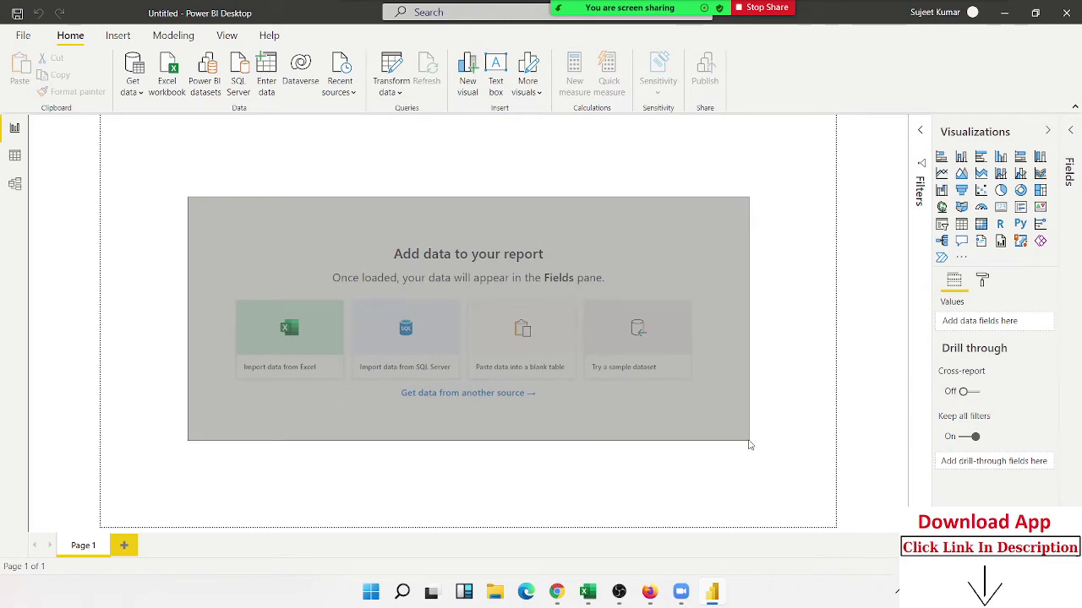
drag(207, 230, 821, 454)
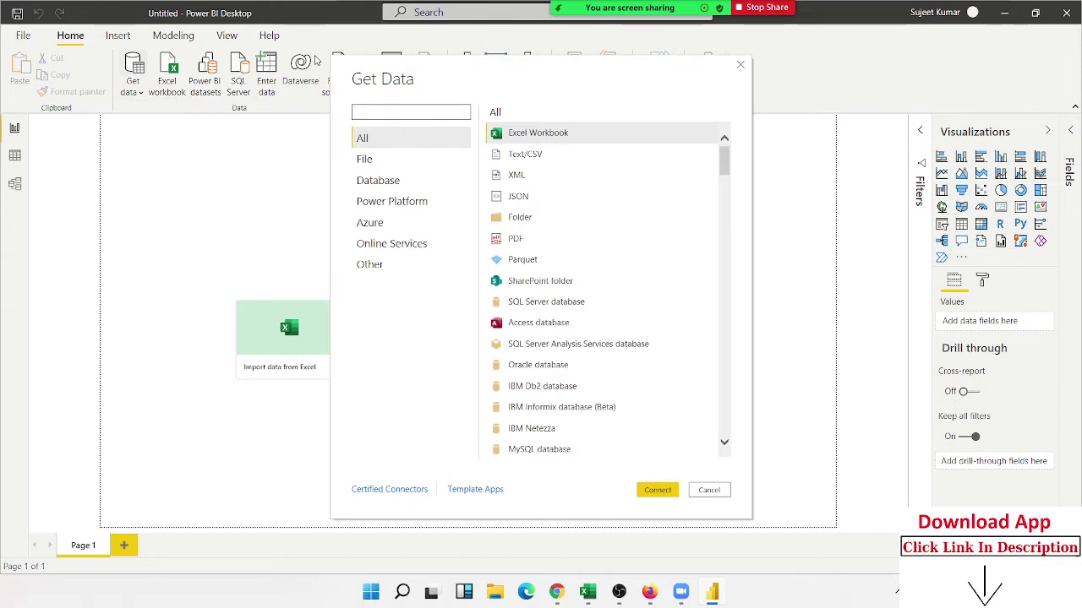
mouse_move(413, 86)
mouse_down()
mouse_move(404, 95)
mouse_move(432, 100)
mouse_up()
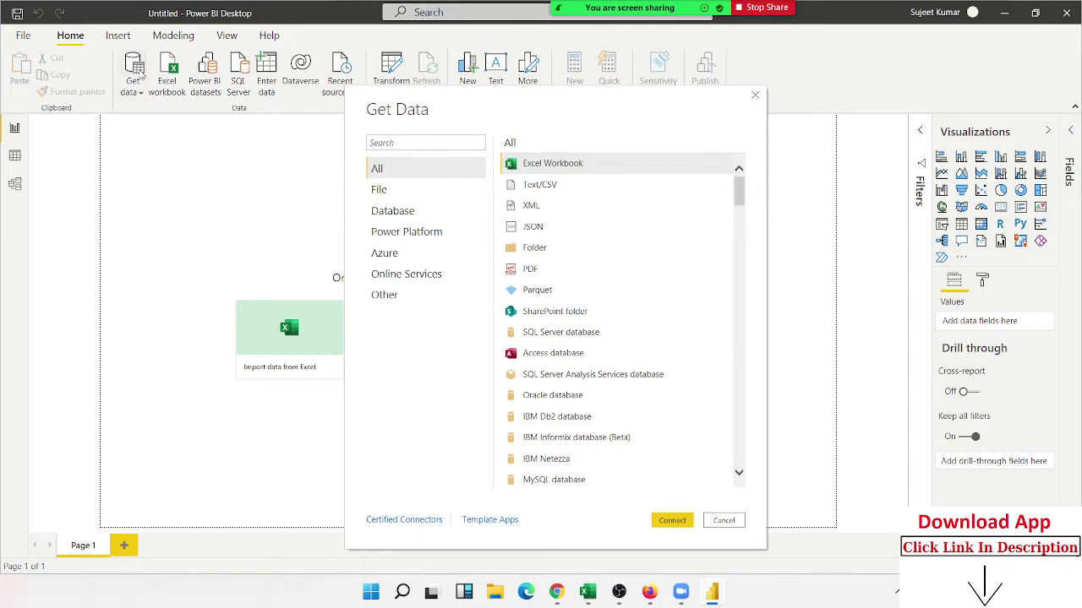
mouse_move(596, 86)
mouse_down()
mouse_move(813, 73)
mouse_move(511, 87)
mouse_up()
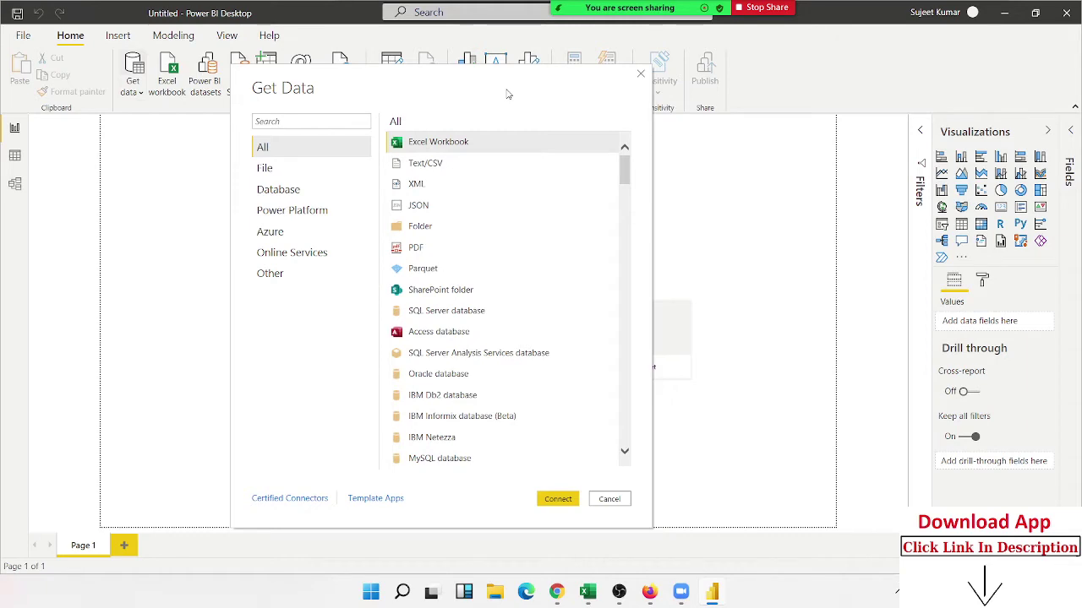
mouse_move(625, 169)
mouse_down()
mouse_move(625, 427)
mouse_move(625, 167)
mouse_up()
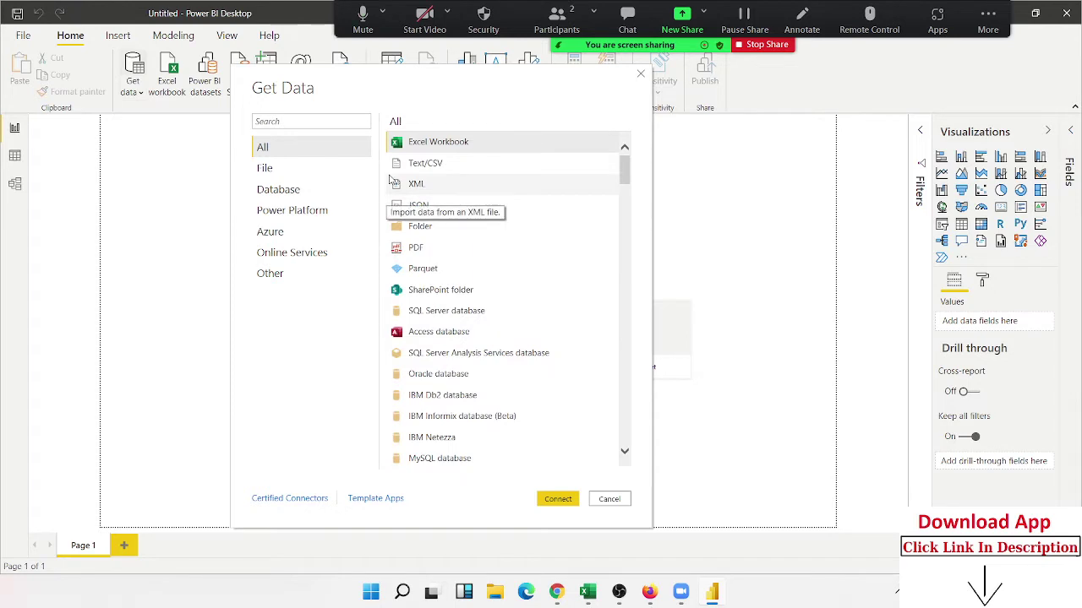
Filter the Get Data connectors to the File category, Excel Workbook through SharePoint folder
click(301, 169)
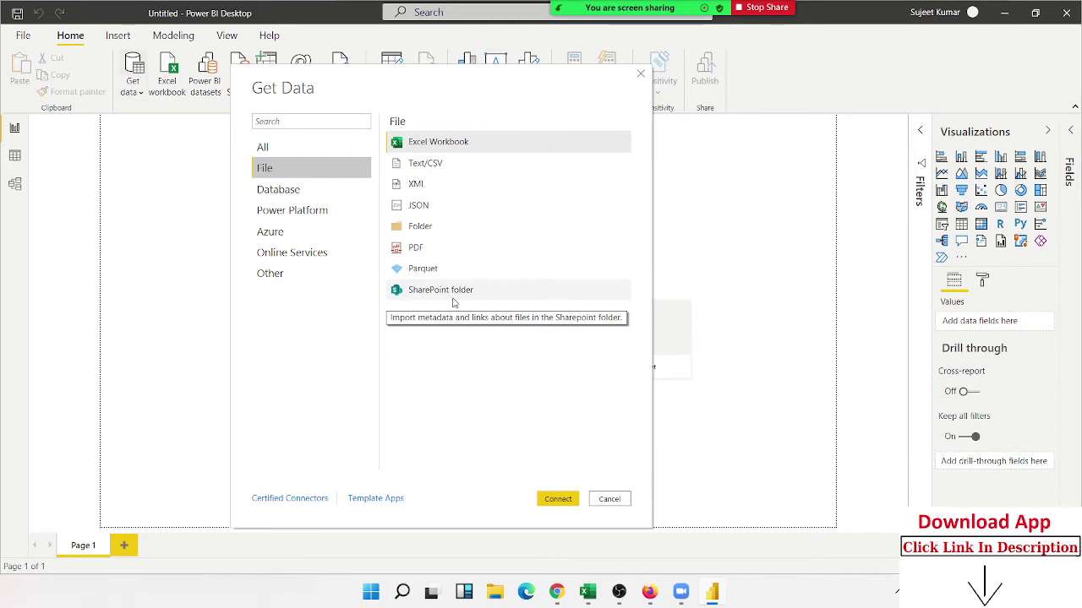
Switch the Get Data category to Database, back to File, then to Database again
click(284, 191)
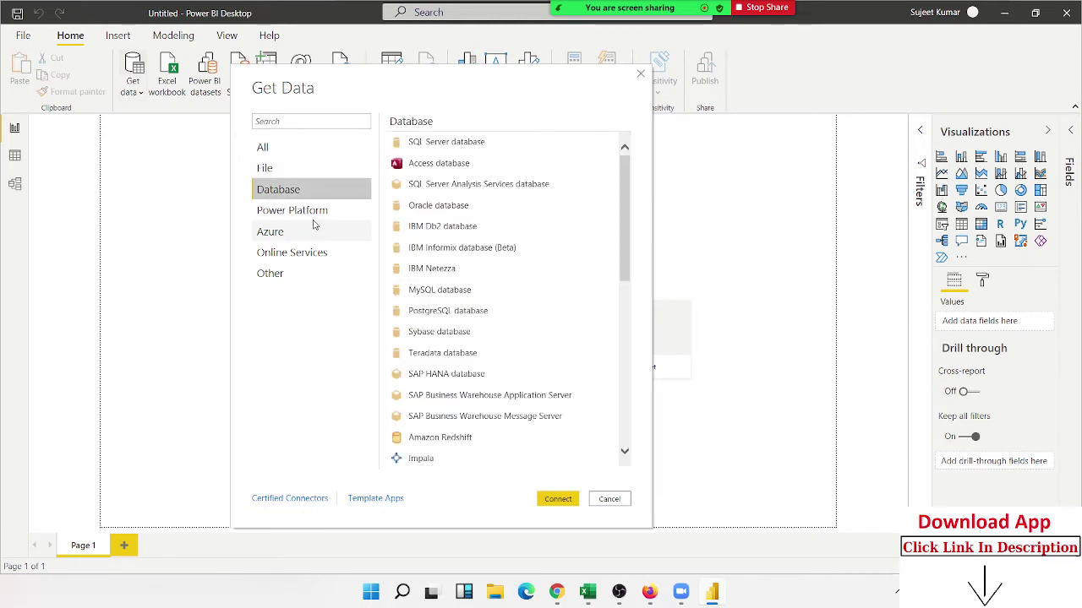
click(286, 169)
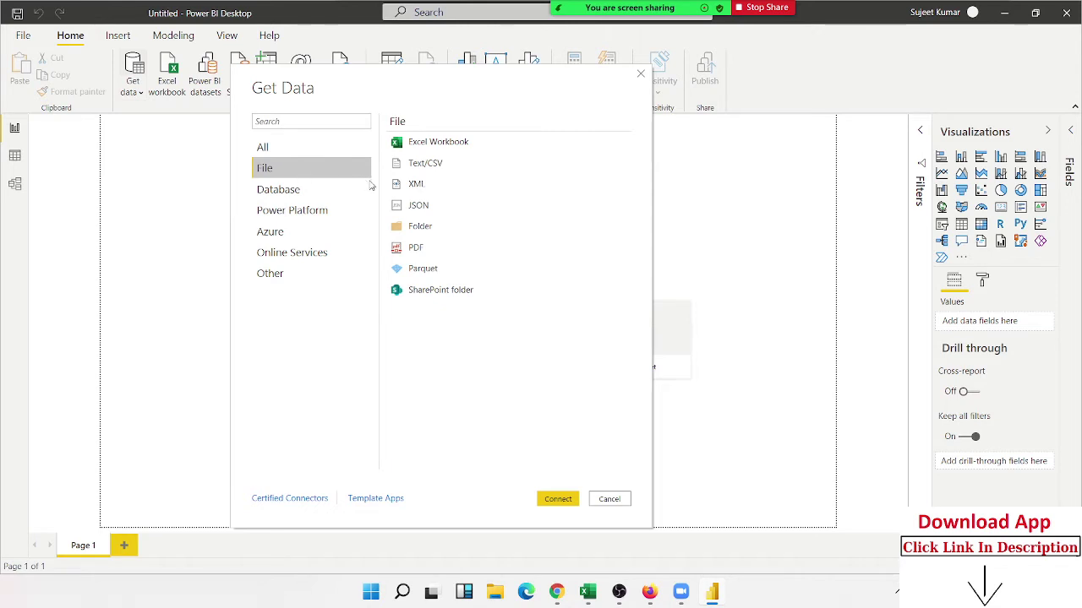
click(292, 196)
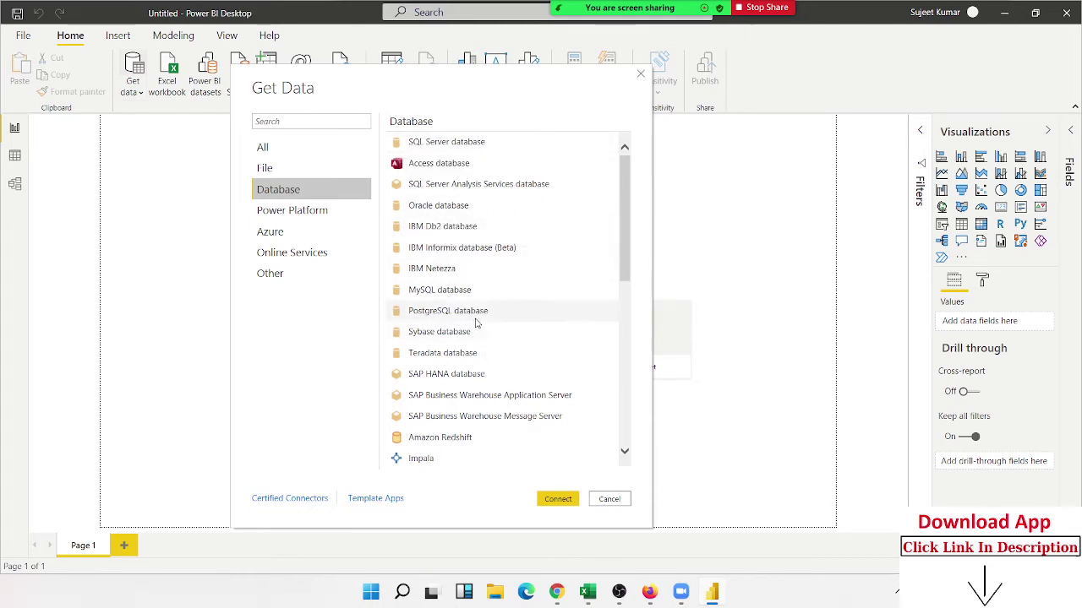
scroll(475, 321, down, 2)
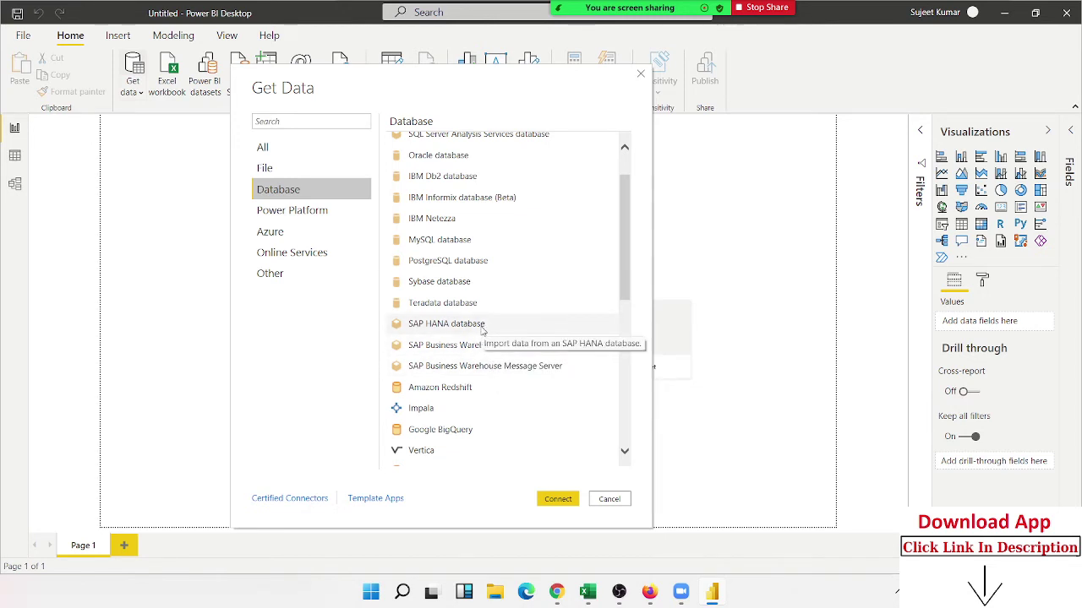
scroll(482, 330, down, 1)
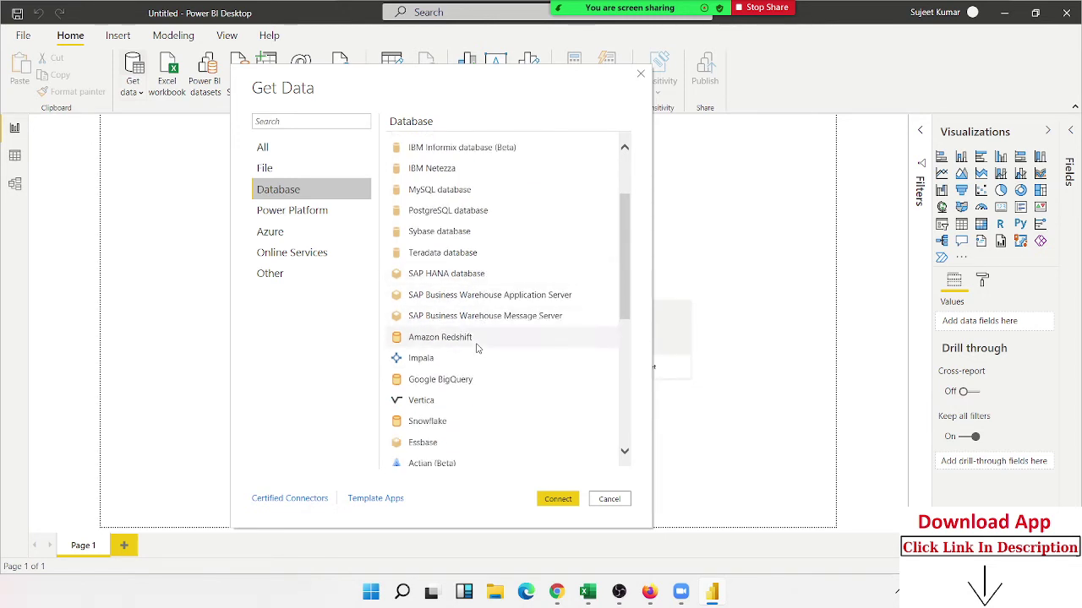
scroll(477, 348, down, 1)
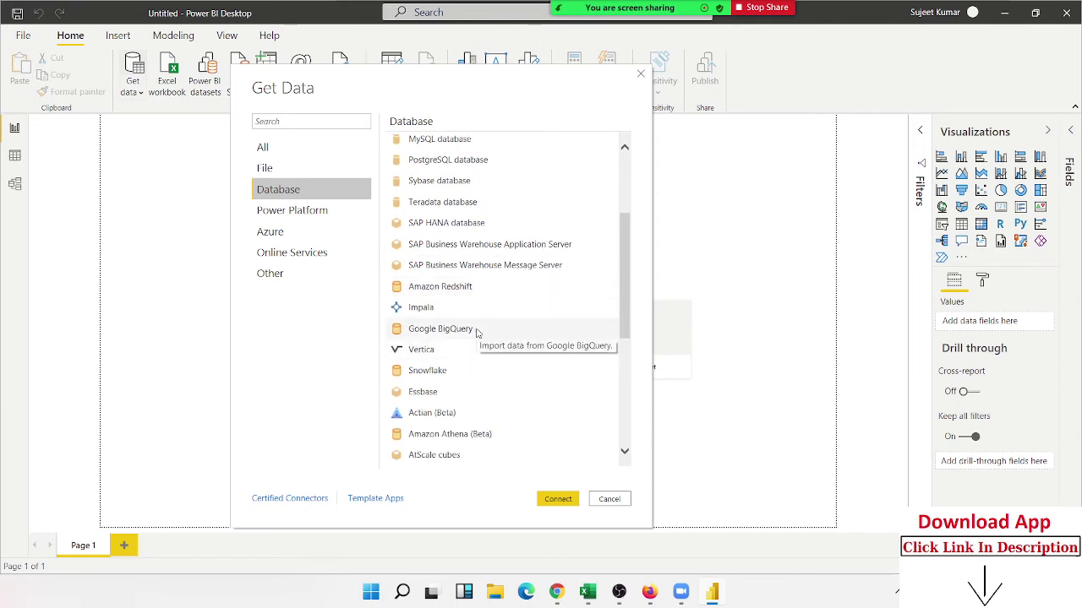
scroll(474, 367, down, 1)
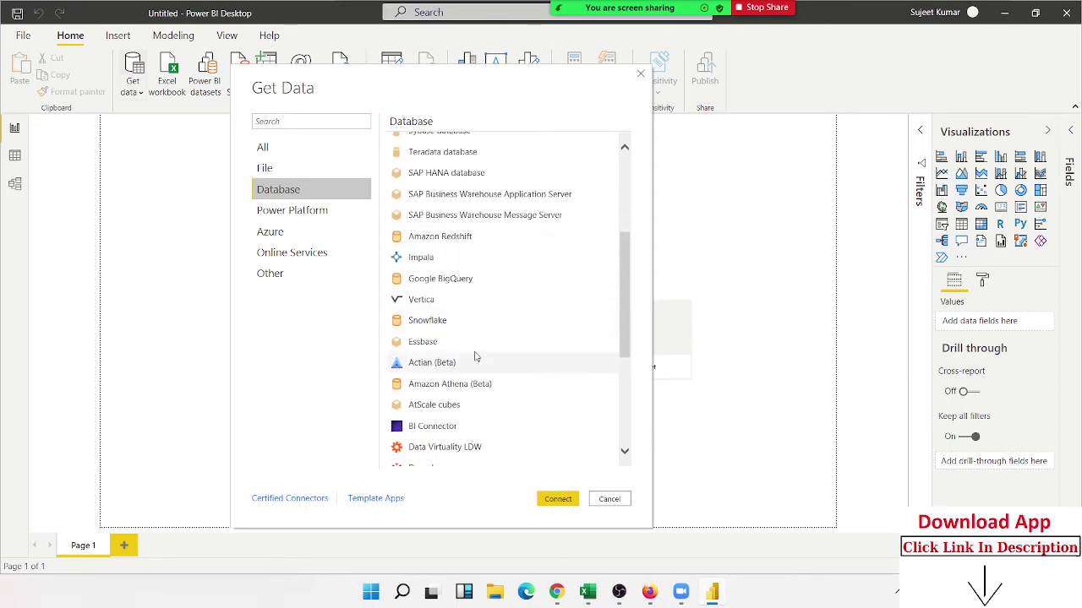
scroll(476, 356, down, 1)
scroll(478, 358, down, 1)
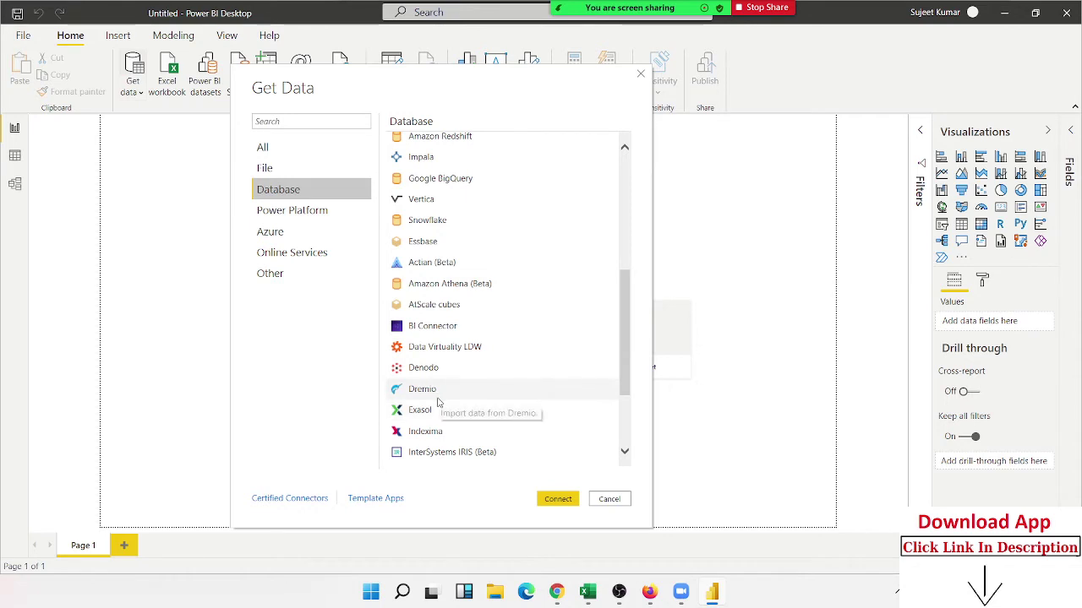
scroll(432, 440, down, 1)
scroll(433, 435, down, 2)
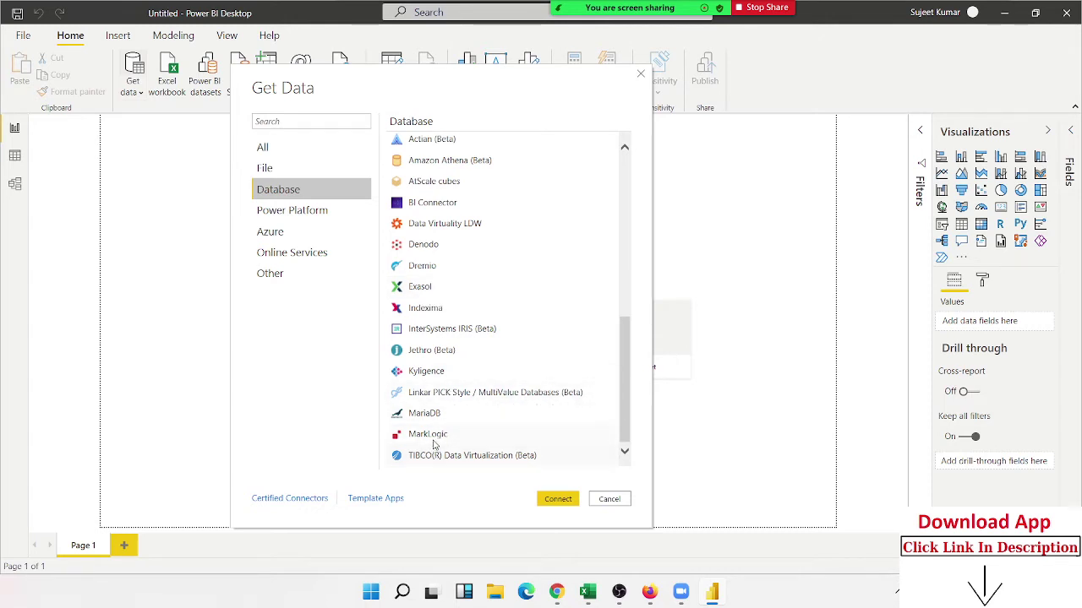
scroll(435, 425, up, 3)
scroll(435, 419, up, 4)
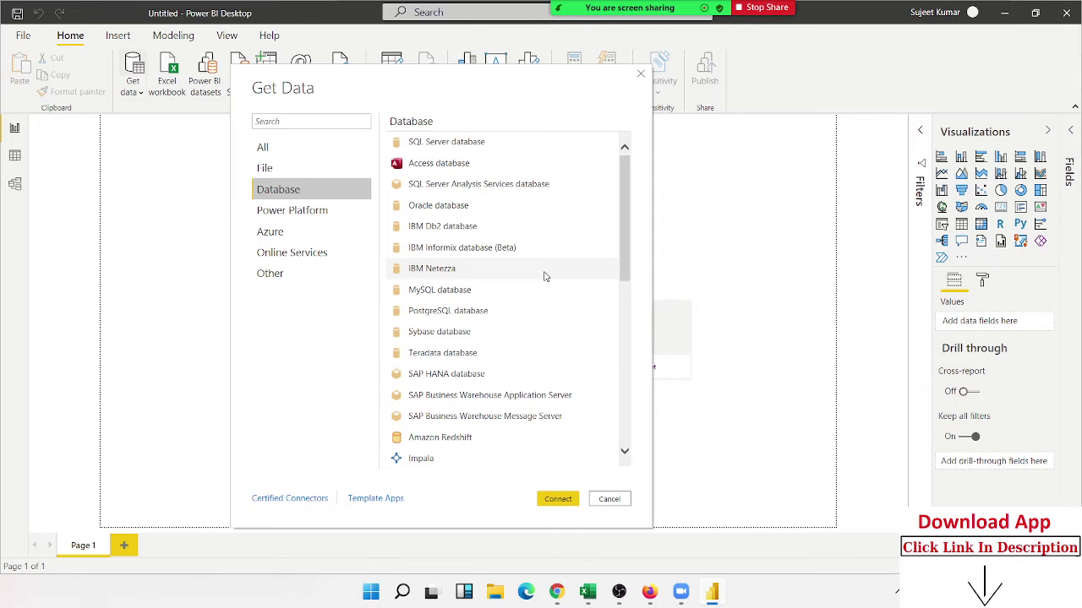
Browse the Power Platform connectors, then show the Azure connectors instead
click(321, 218)
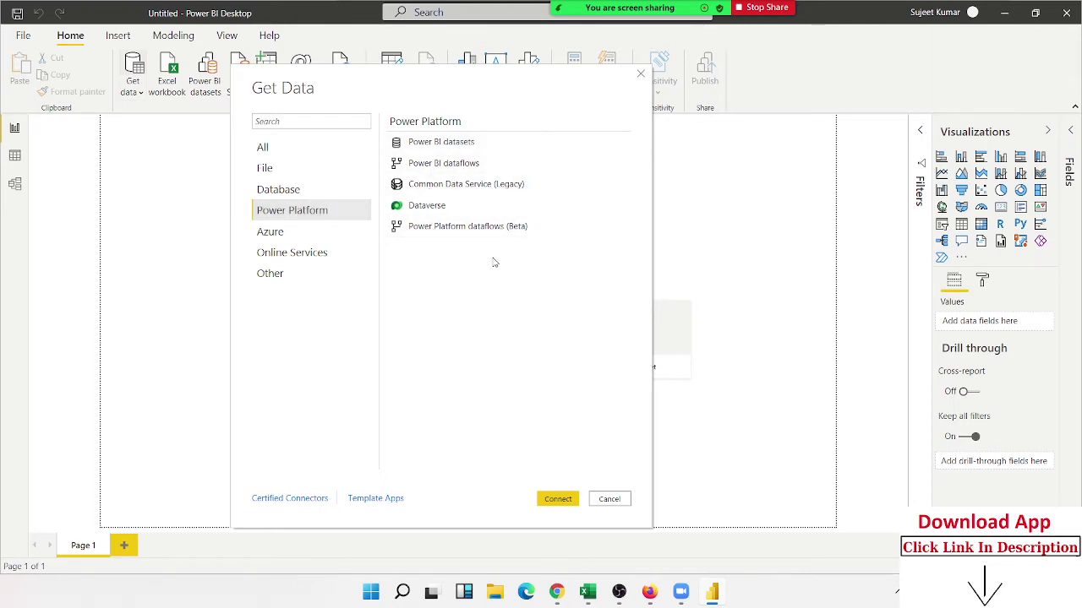
click(316, 235)
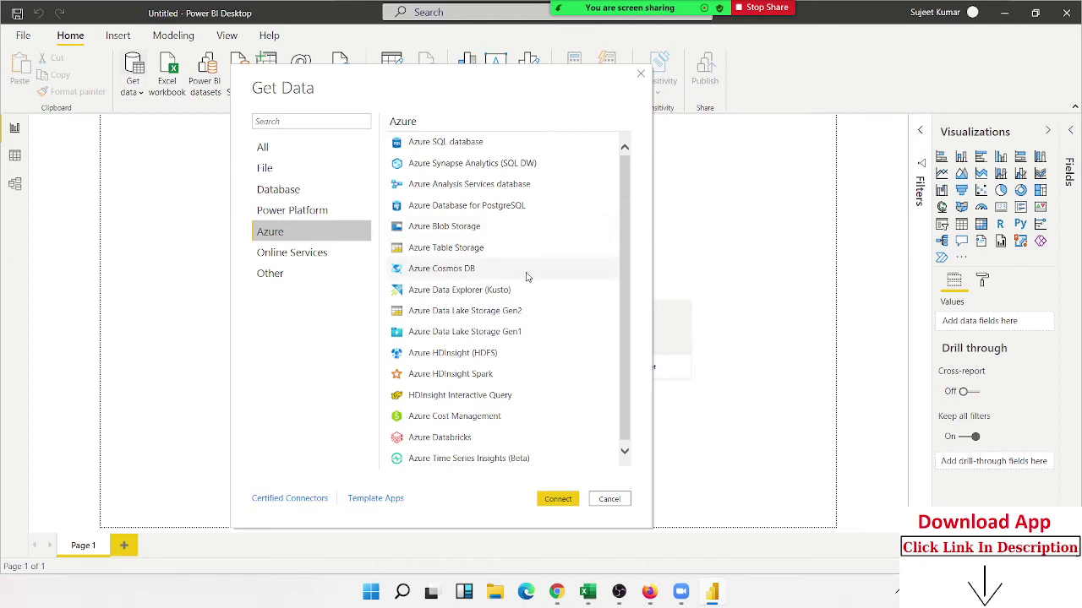
Show the Online Services connectors, SharePoint Online List through LinkedIn Sales Navigator
scroll(499, 358, down, 1)
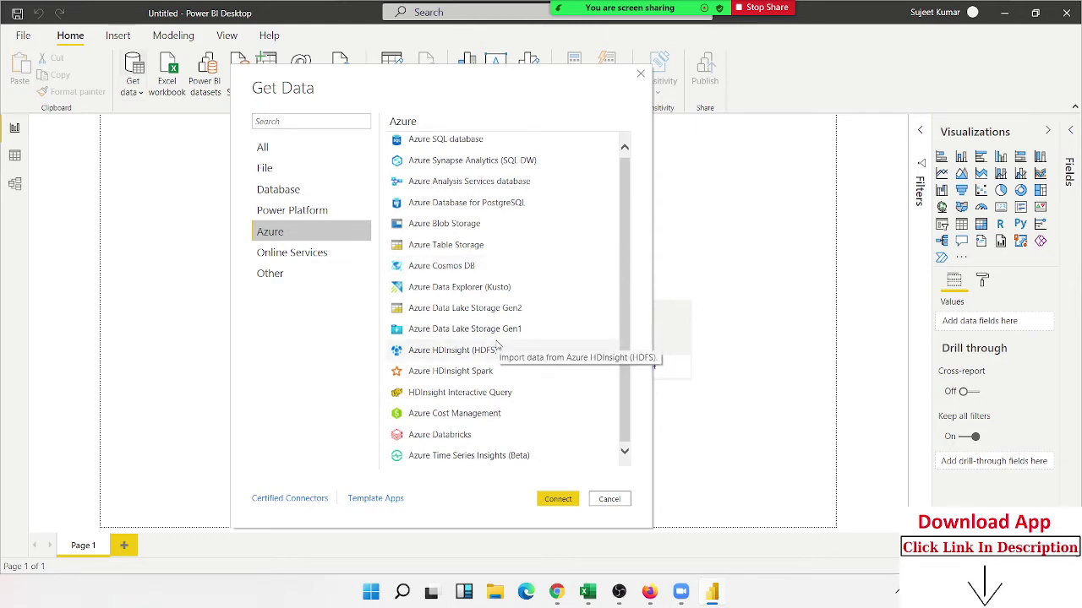
click(309, 264)
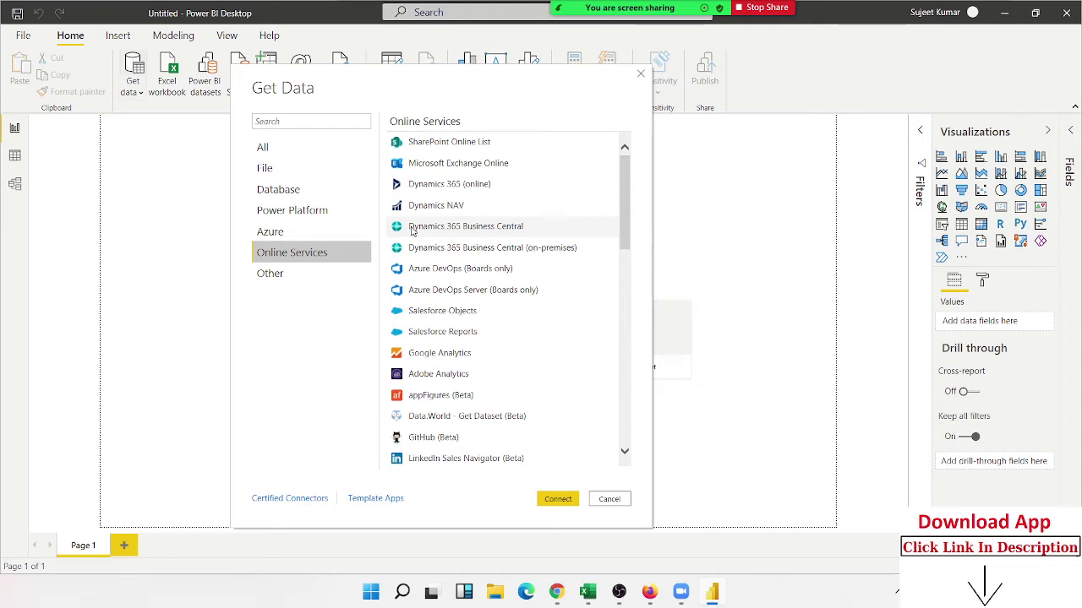
click(464, 143)
click(459, 164)
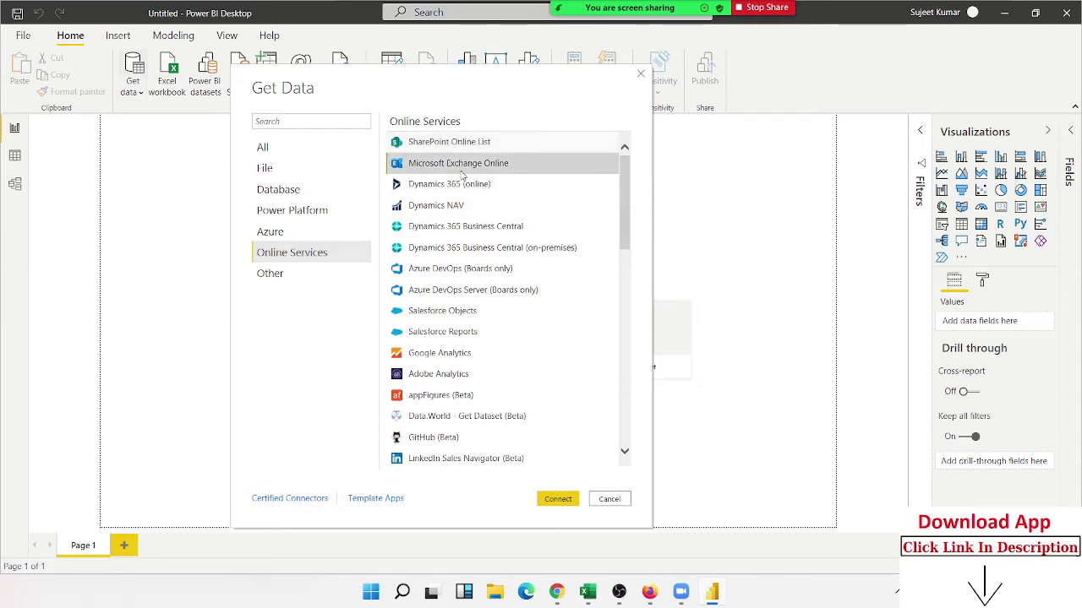
click(456, 206)
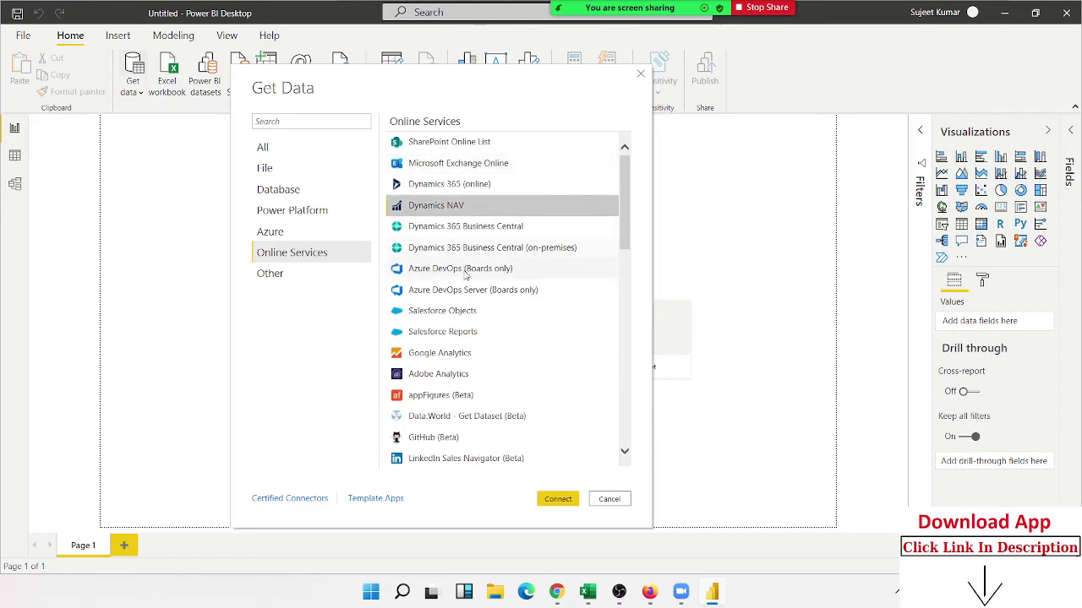
click(457, 312)
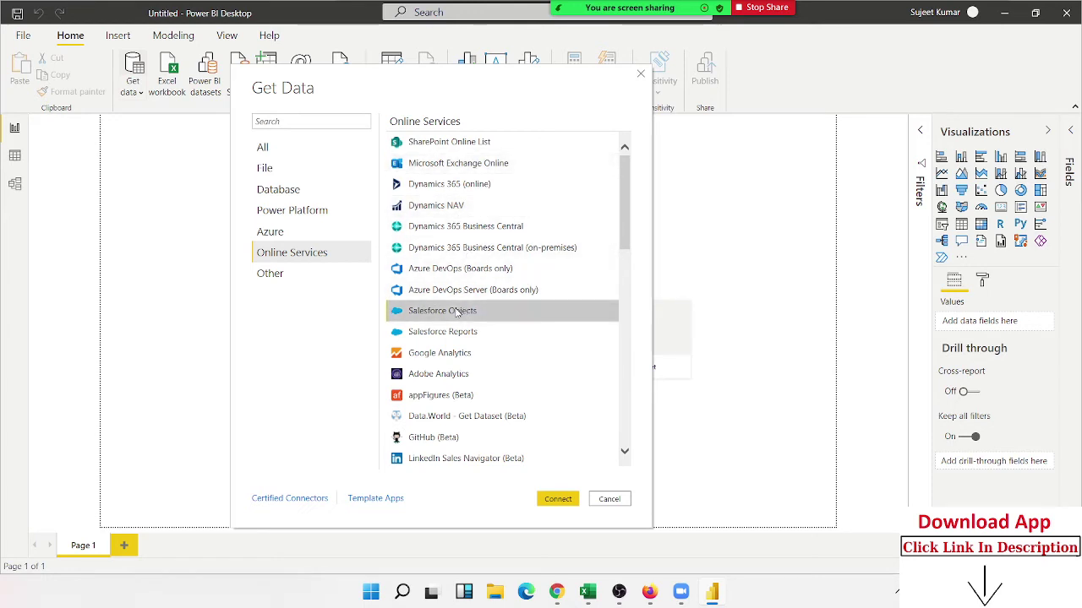
scroll(454, 321, down, 1)
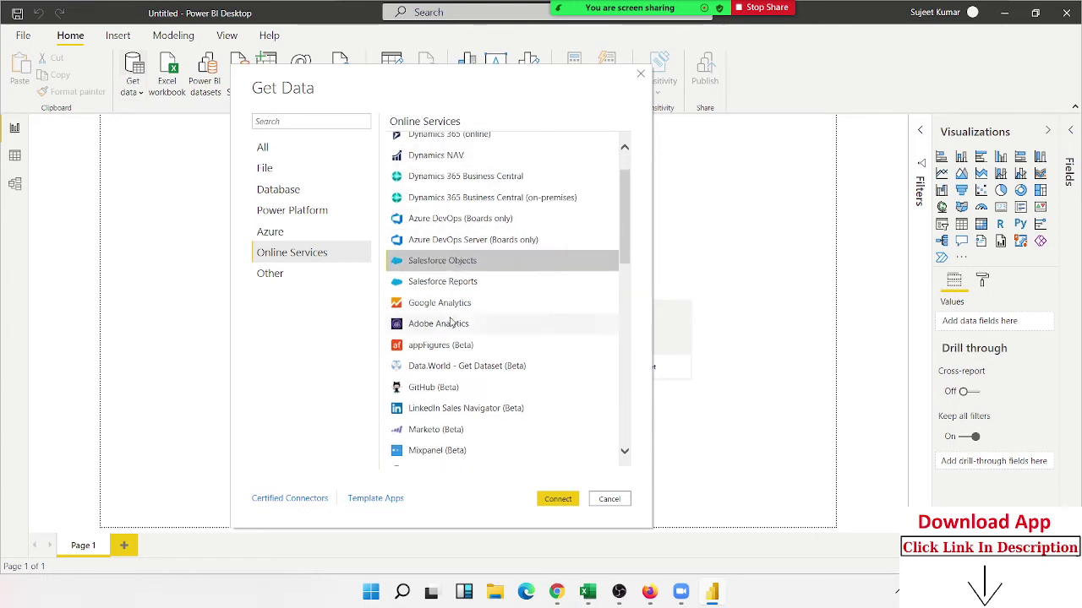
click(452, 308)
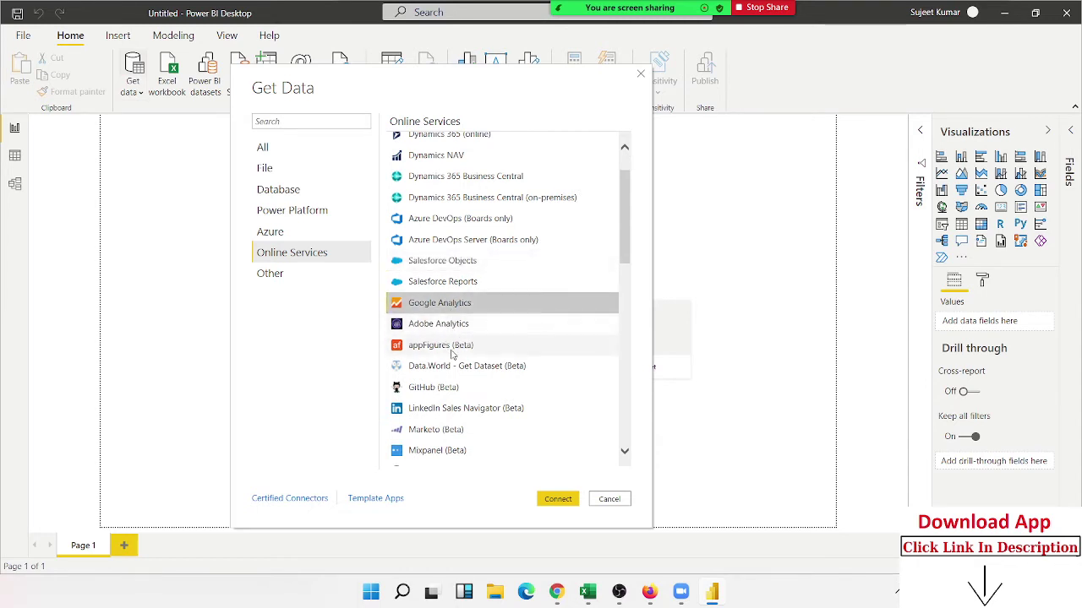
click(412, 328)
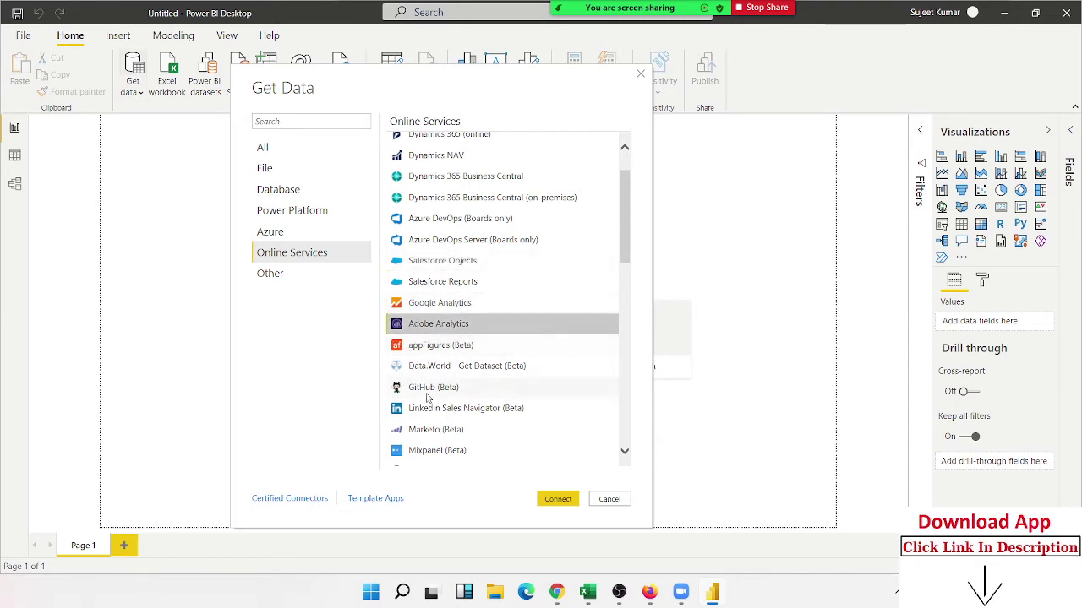
scroll(422, 385, down, 2)
click(424, 290)
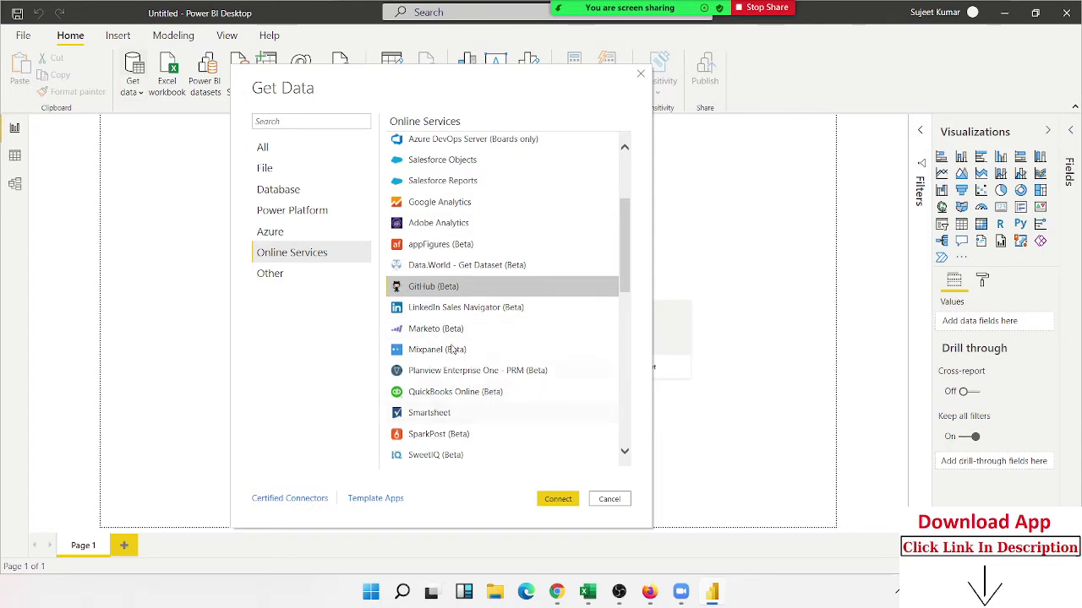
click(442, 311)
scroll(526, 360, down, 2)
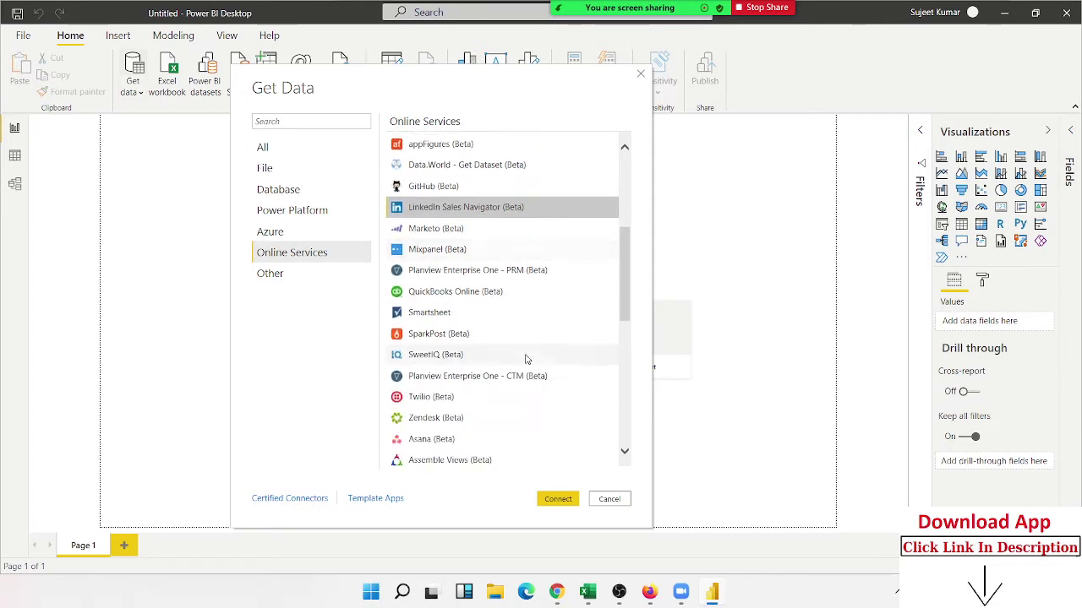
scroll(524, 355, down, 1)
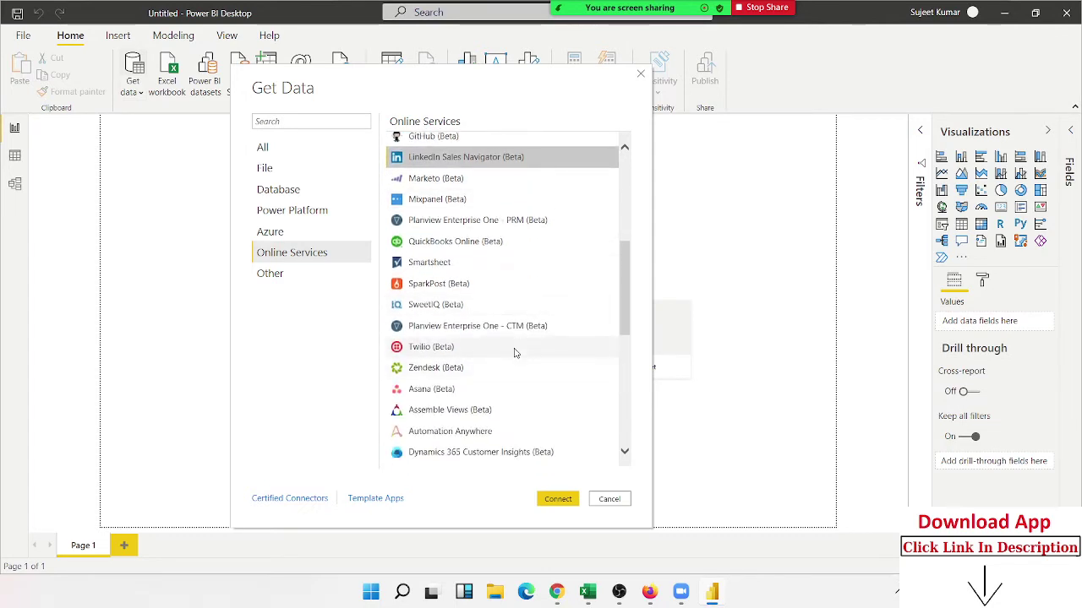
click(513, 348)
scroll(512, 376, down, 2)
scroll(512, 376, down, 1)
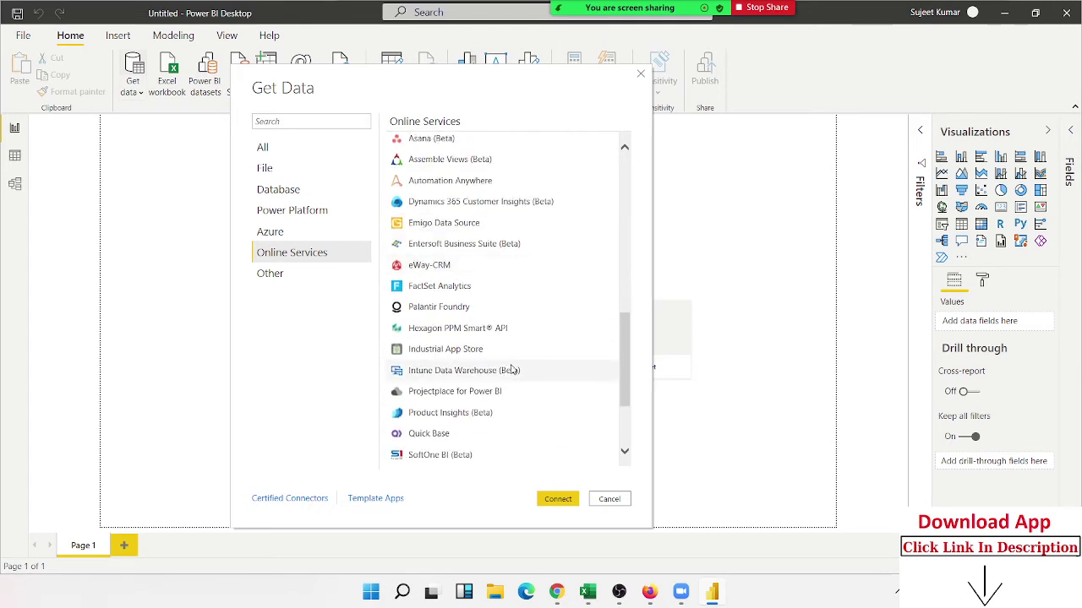
scroll(511, 372, down, 2)
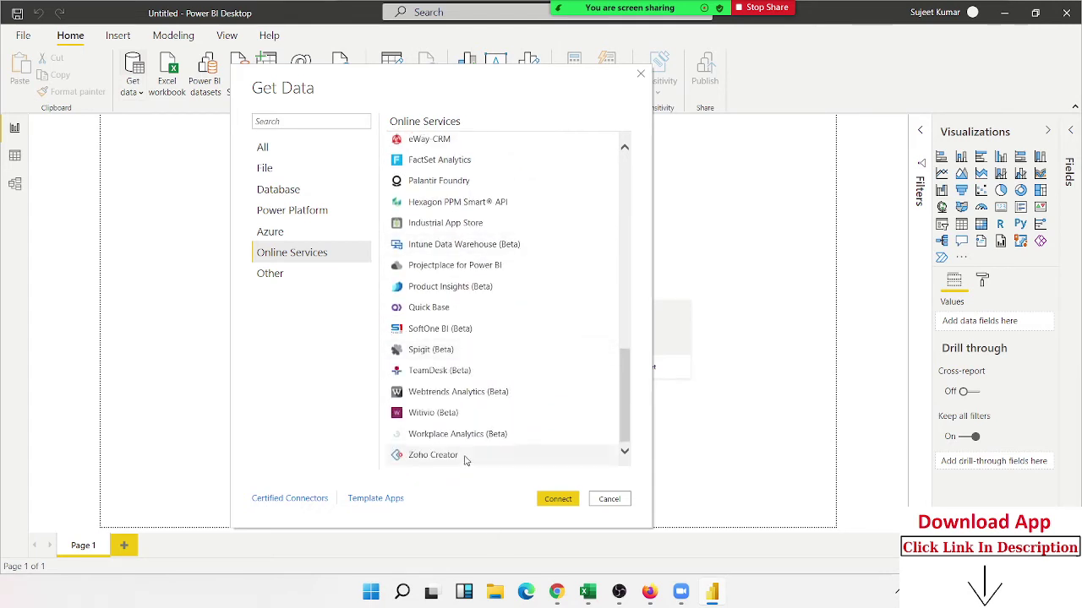
scroll(484, 376, up, 1)
scroll(483, 376, up, 1)
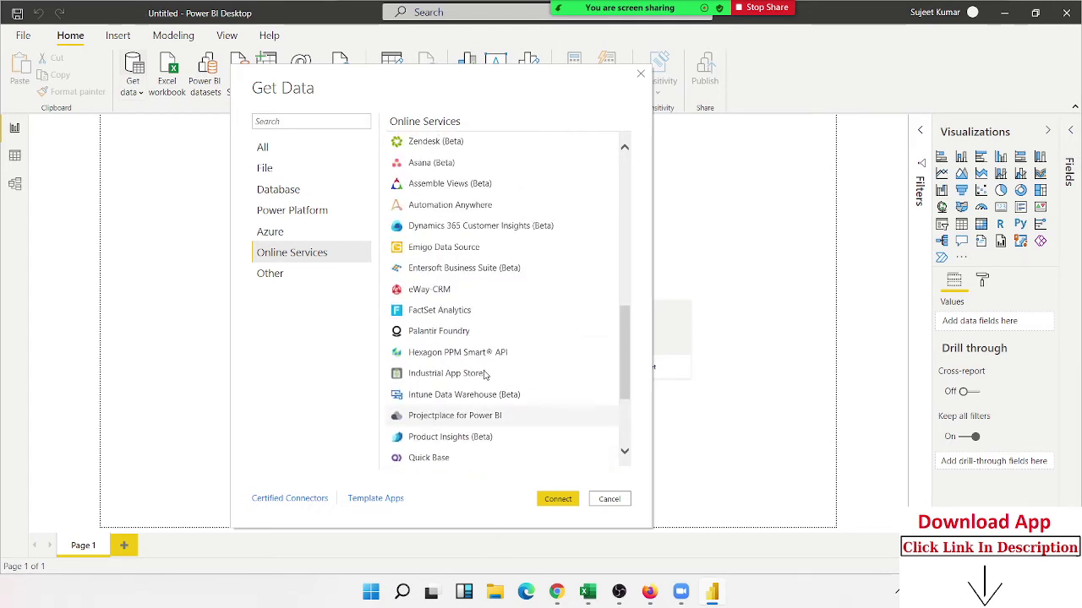
scroll(483, 376, up, 1)
scroll(489, 351, up, 1)
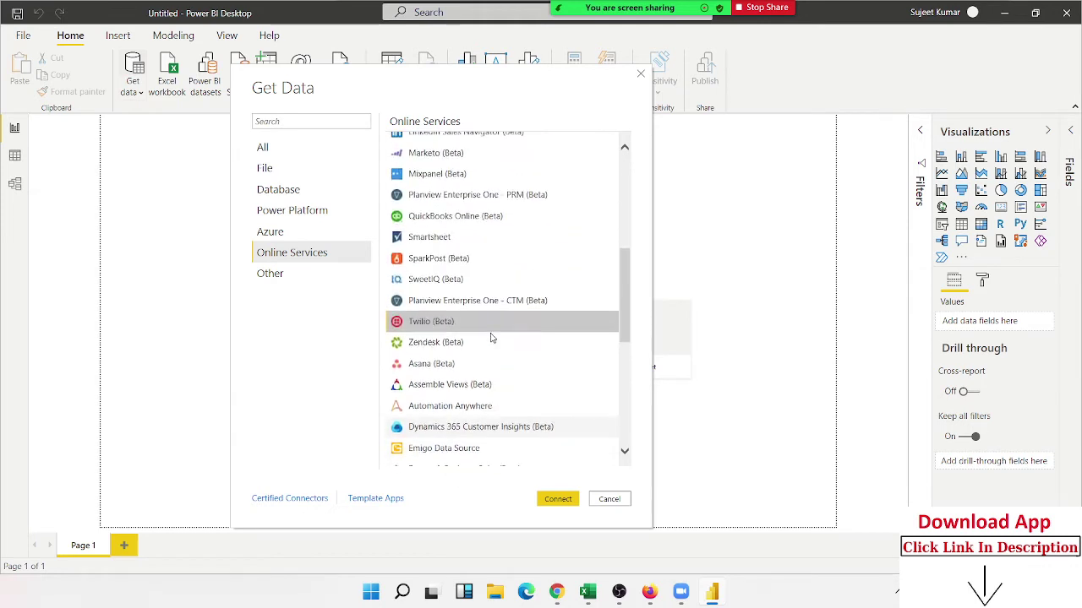
scroll(440, 303, up, 1)
scroll(440, 300, up, 1)
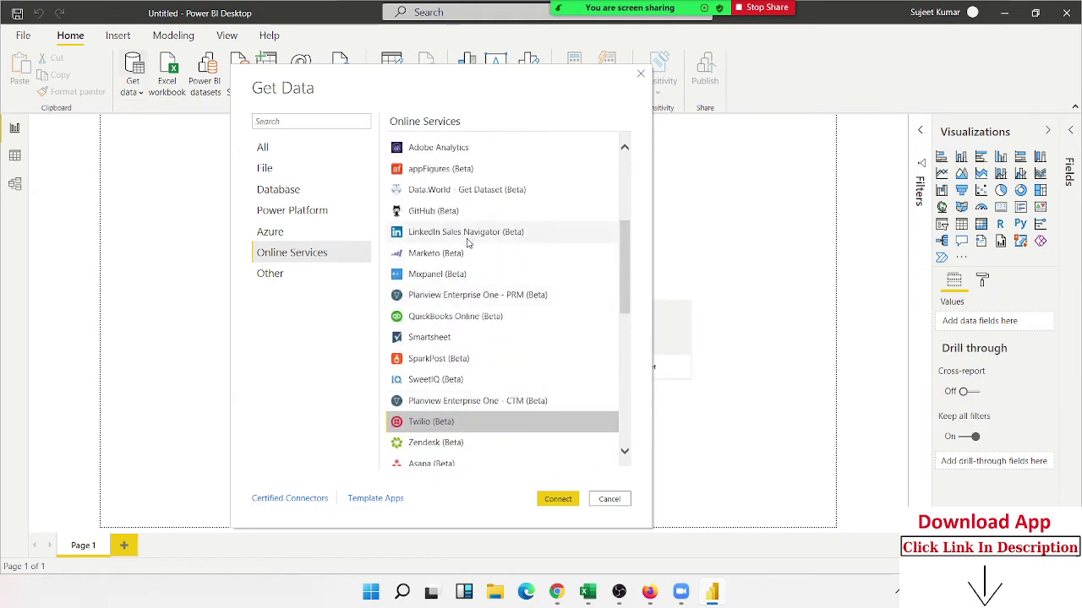
click(467, 235)
mouse_move(591, 8)
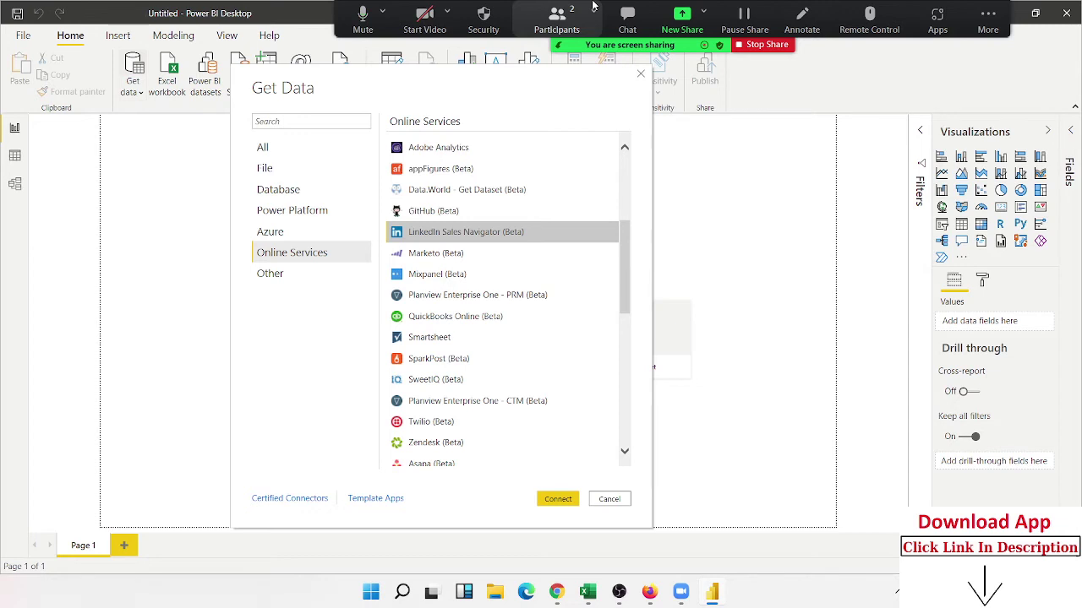
scroll(526, 253, up, 2)
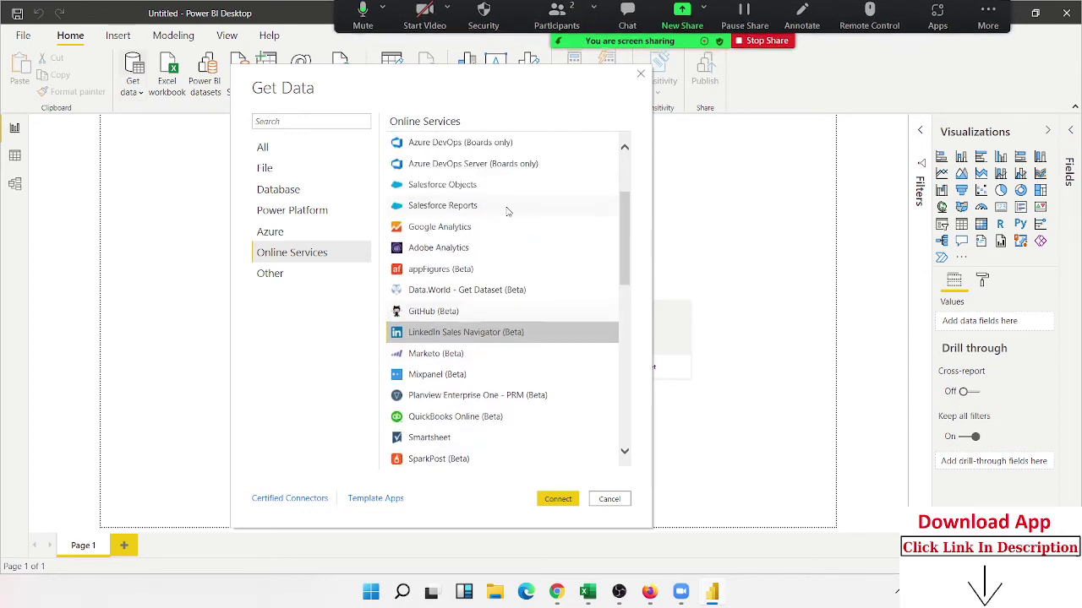
click(510, 234)
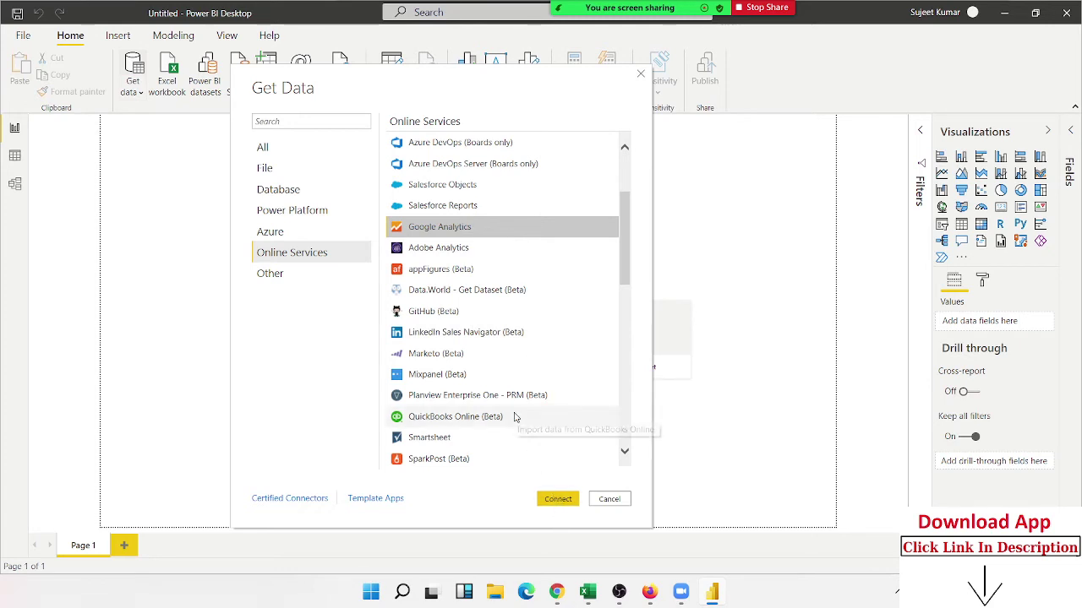
scroll(486, 239, up, 2)
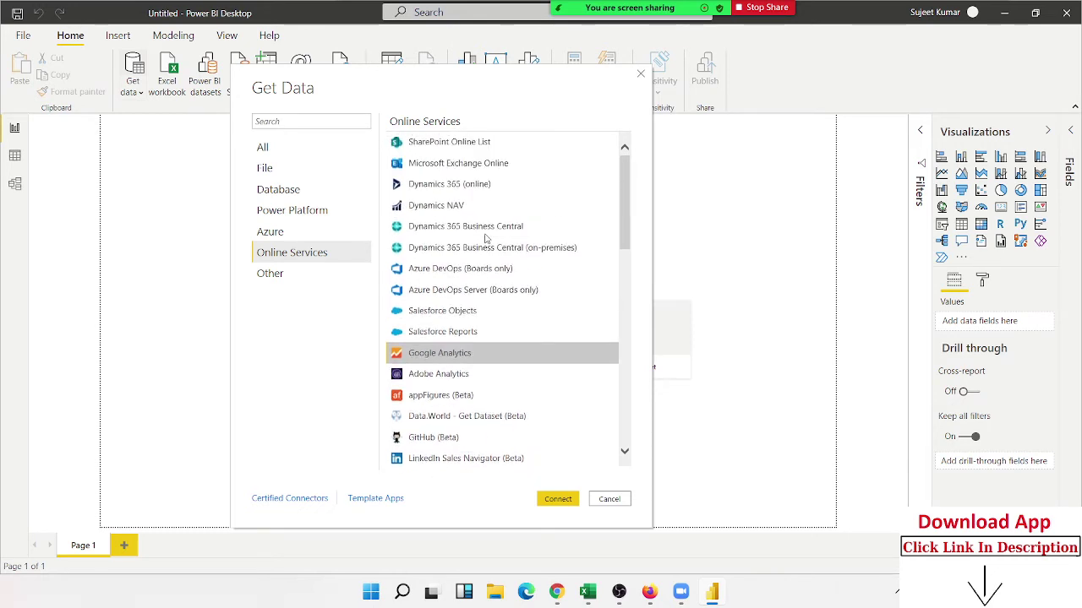
click(294, 279)
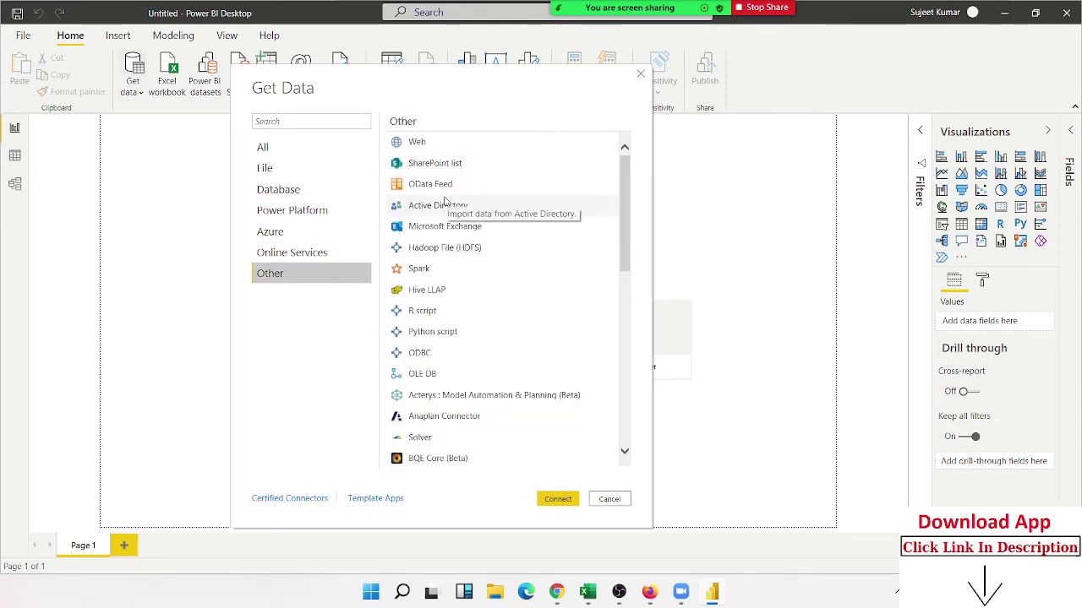
Select the Web, SharePoint list, OData Feed, Active Directory, Exchange, HDFS and Spark connectors in turn
click(443, 143)
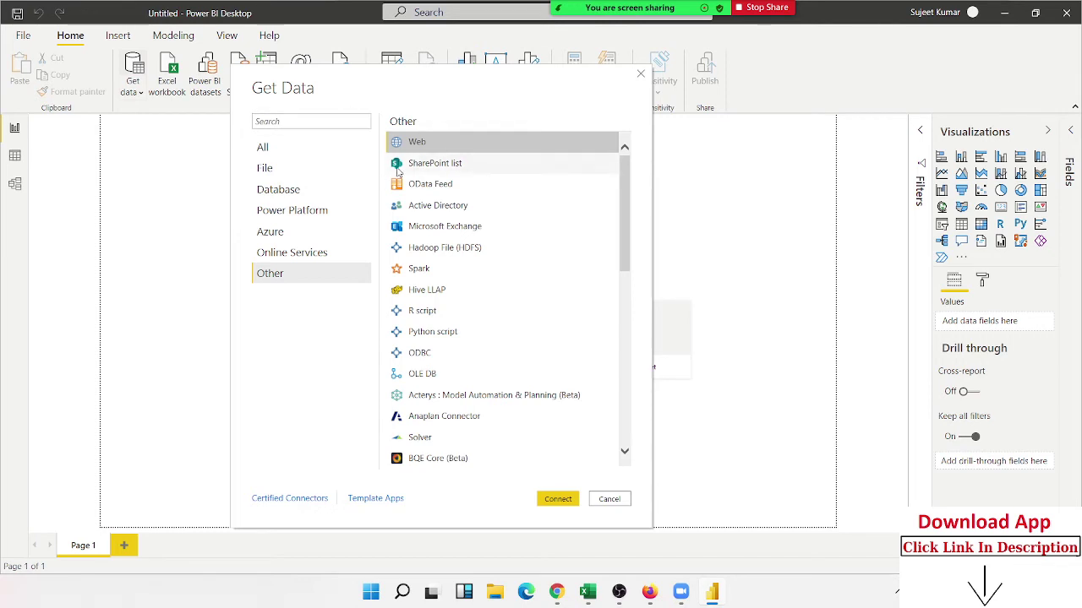
click(403, 170)
click(399, 186)
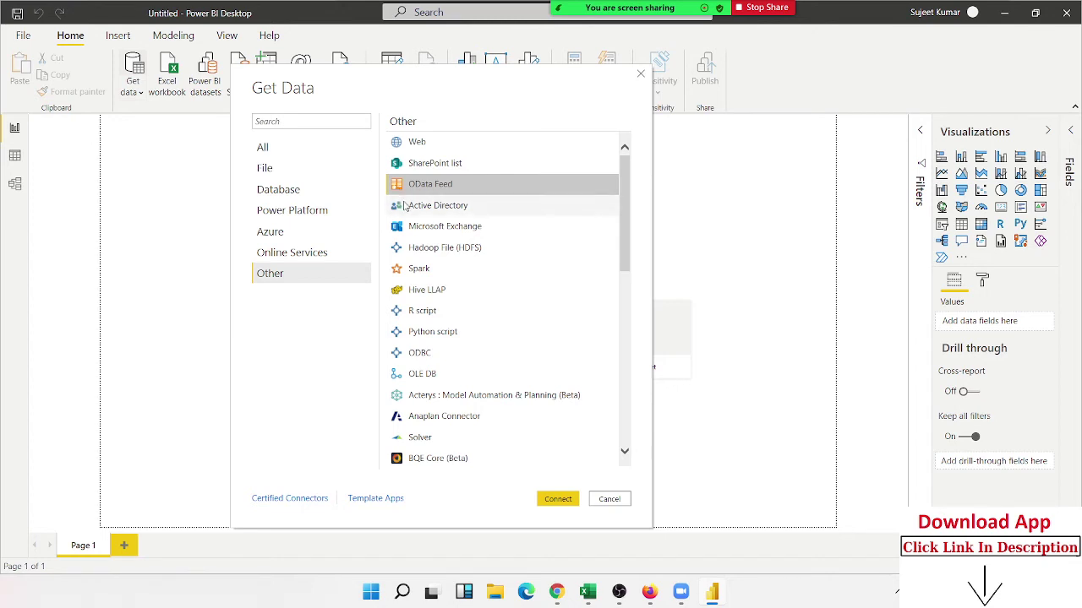
click(403, 205)
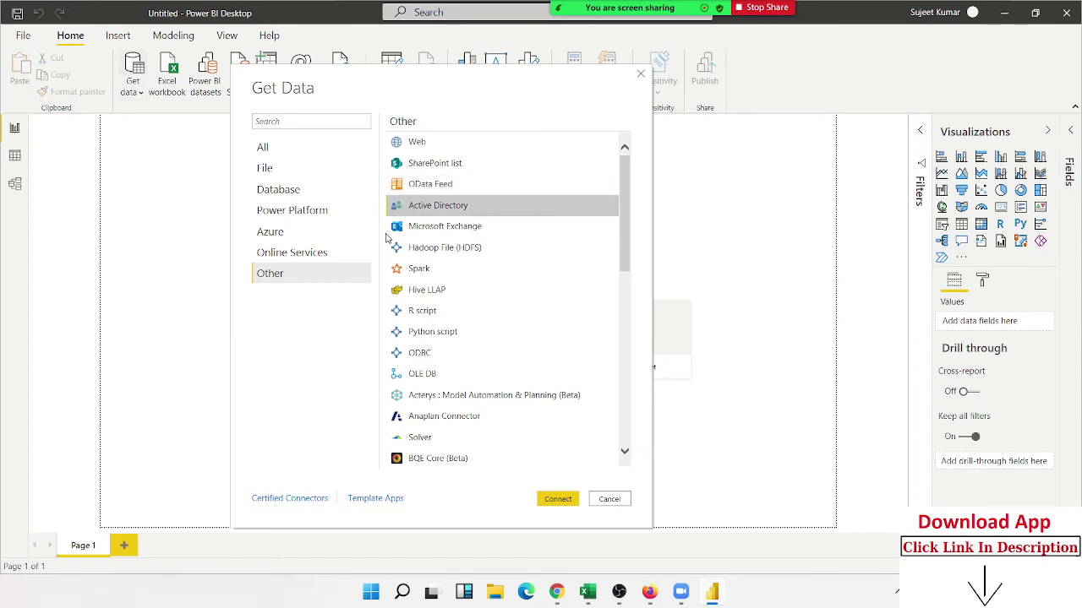
click(399, 228)
click(404, 249)
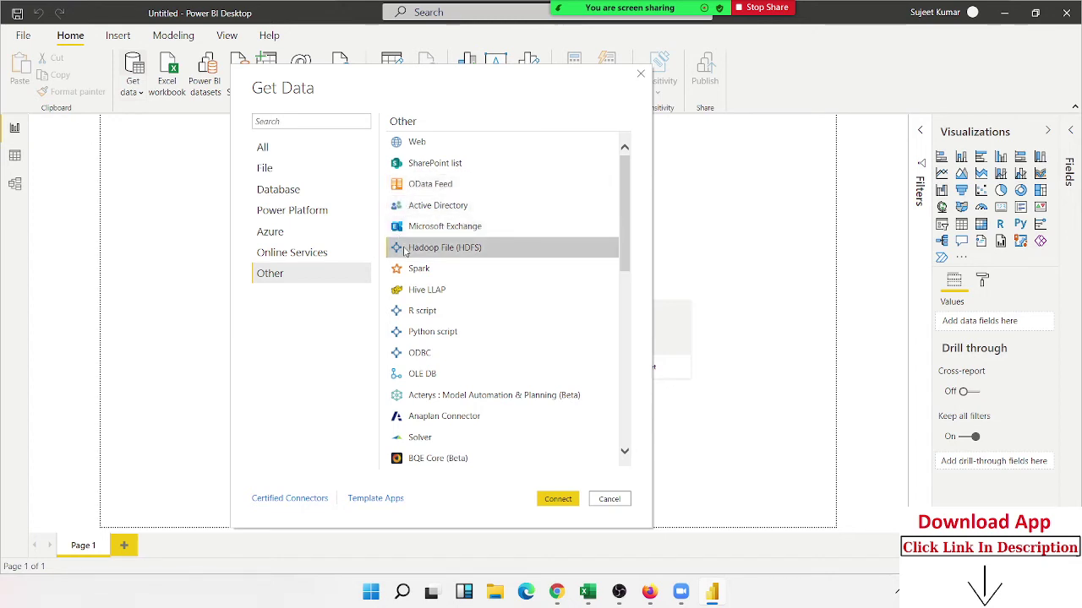
click(456, 269)
Select the R script, ODBC and OLE DB connectors further down the Other list
scroll(499, 308, down, 1)
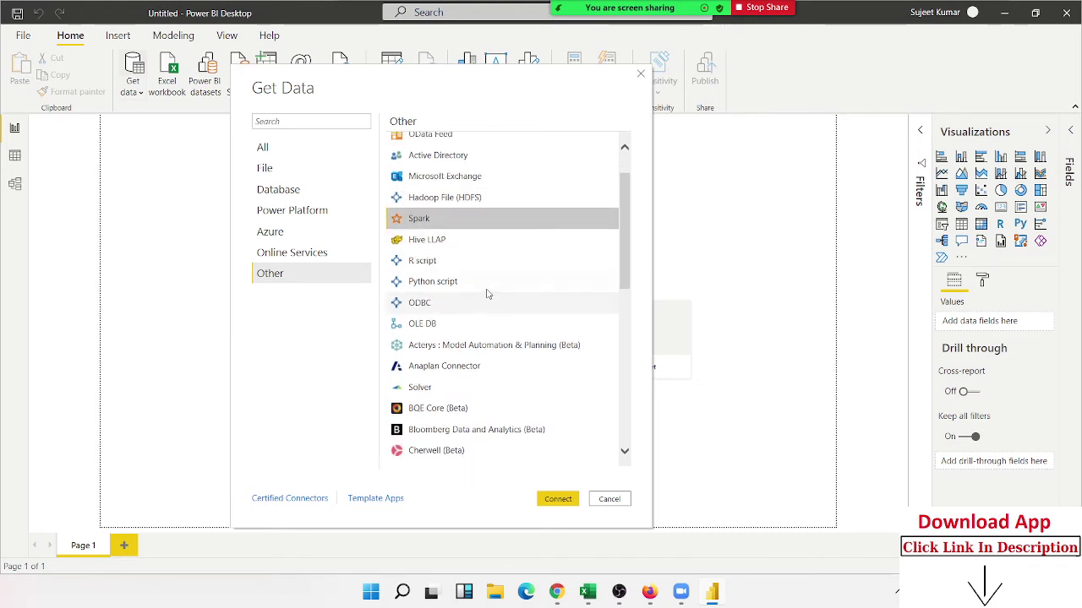
click(485, 263)
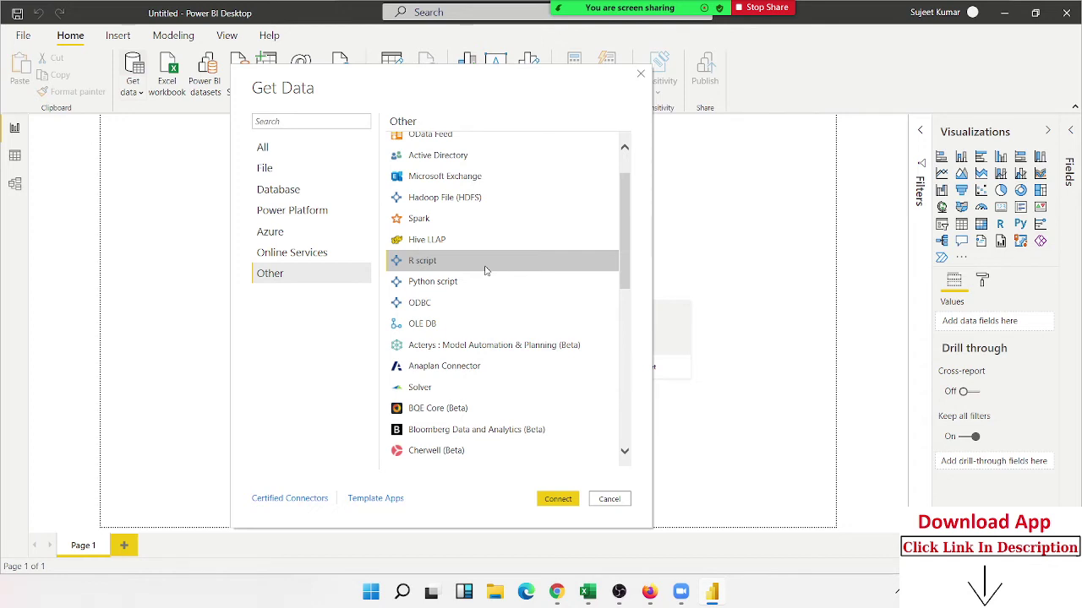
click(452, 303)
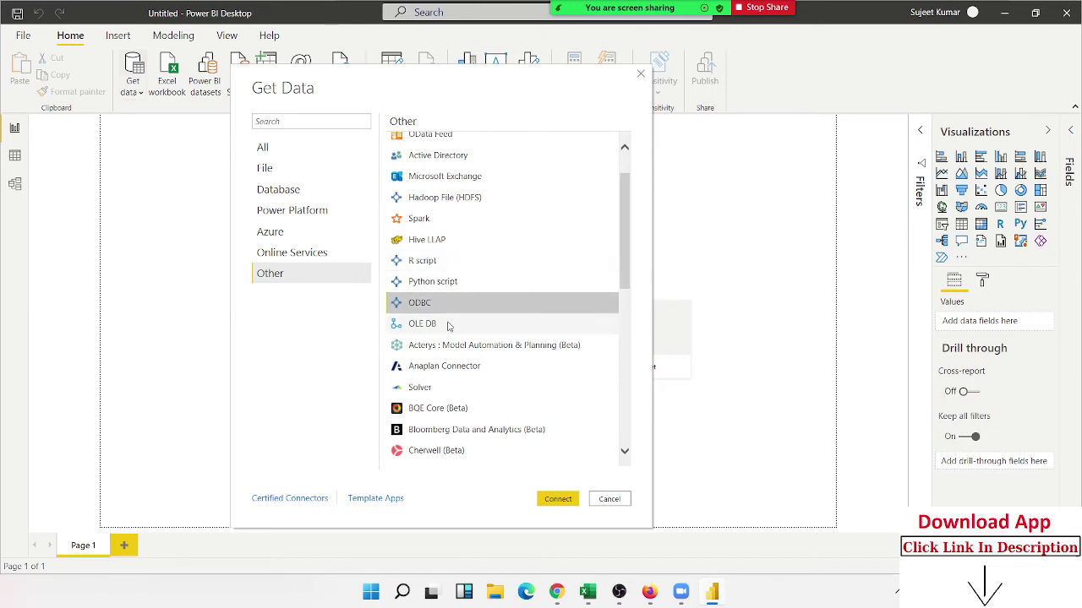
click(449, 325)
Select Blank Query at the bottom of the Other list, then return to the top
scroll(448, 319, down, 1)
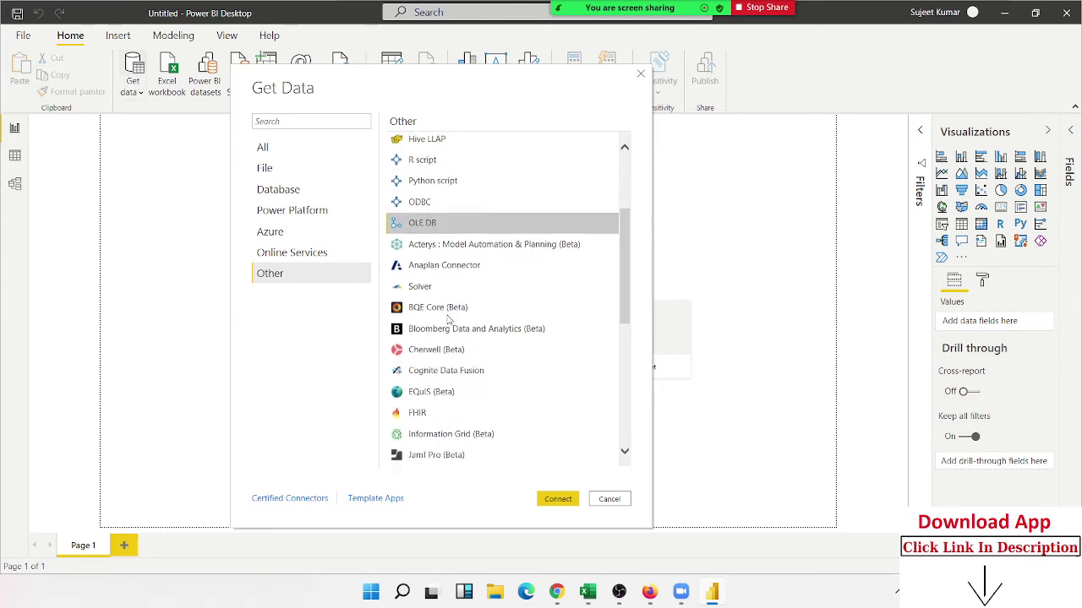
scroll(449, 318, down, 1)
scroll(450, 319, down, 1)
scroll(451, 318, down, 1)
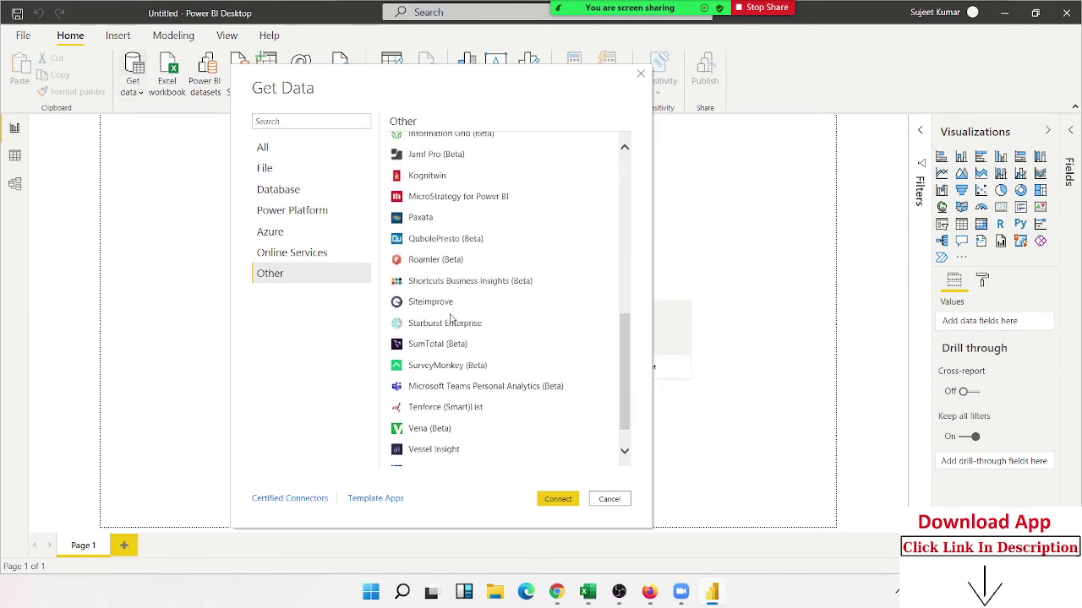
scroll(450, 319, down, 1)
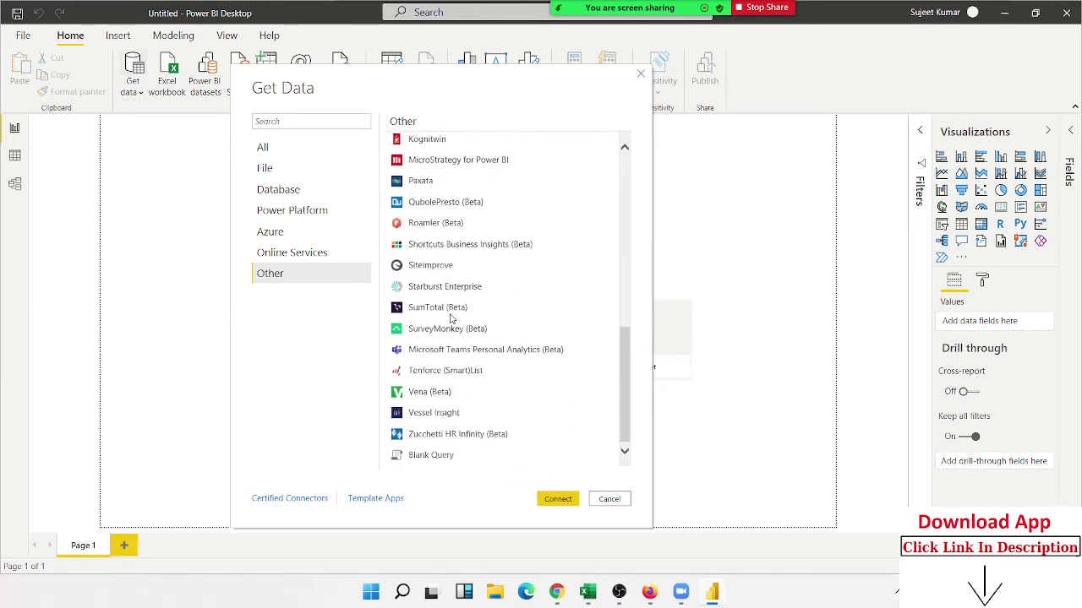
click(463, 455)
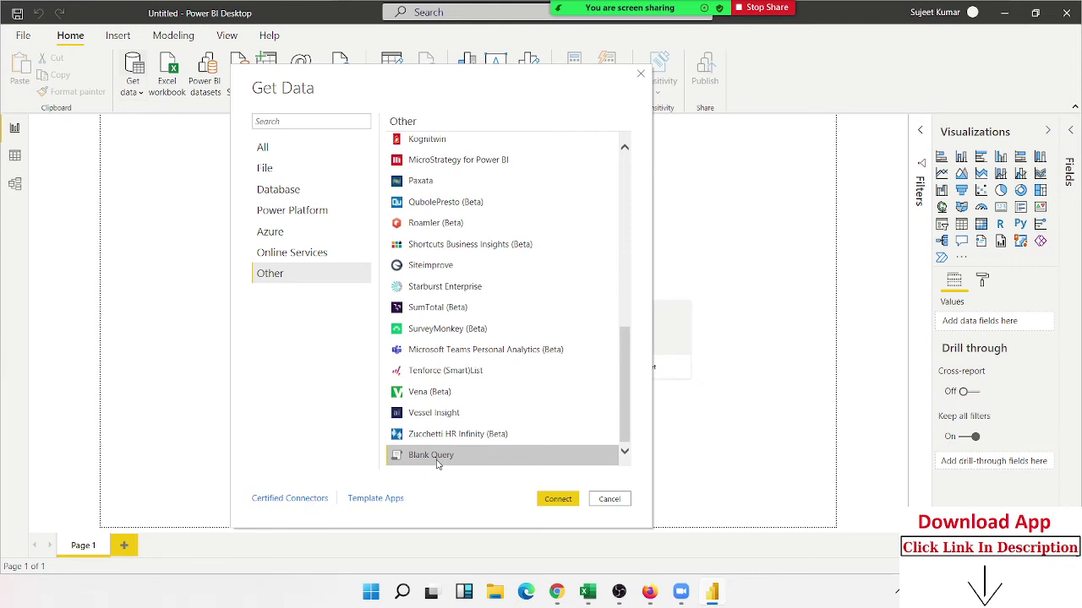
scroll(437, 463, up, 4)
scroll(437, 463, up, 5)
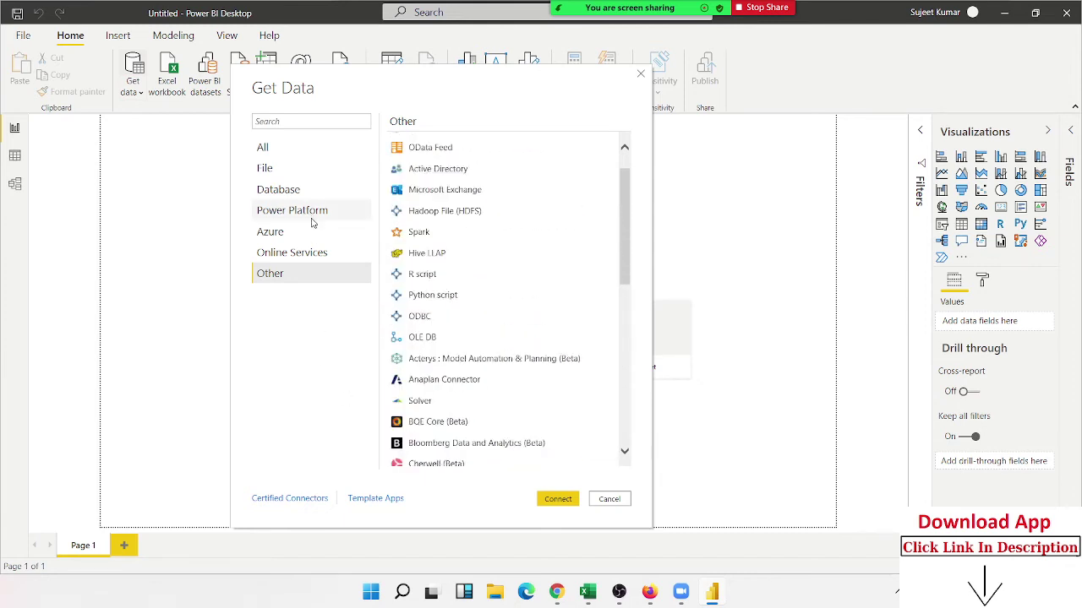
Connect to an Excel Workbook from the File connectors, opening the Desktop file picker
click(313, 178)
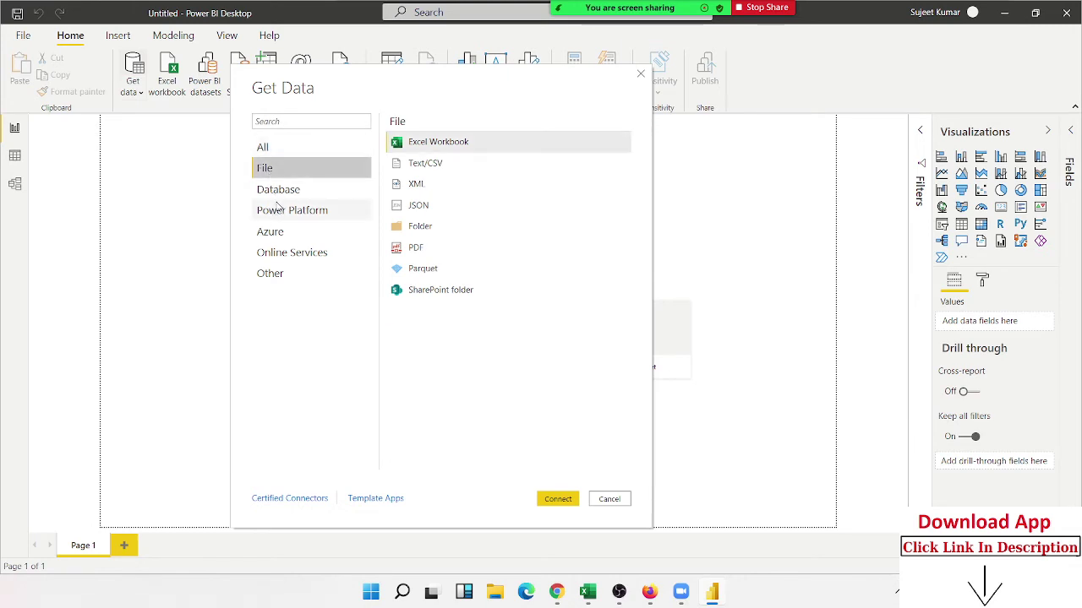
click(404, 143)
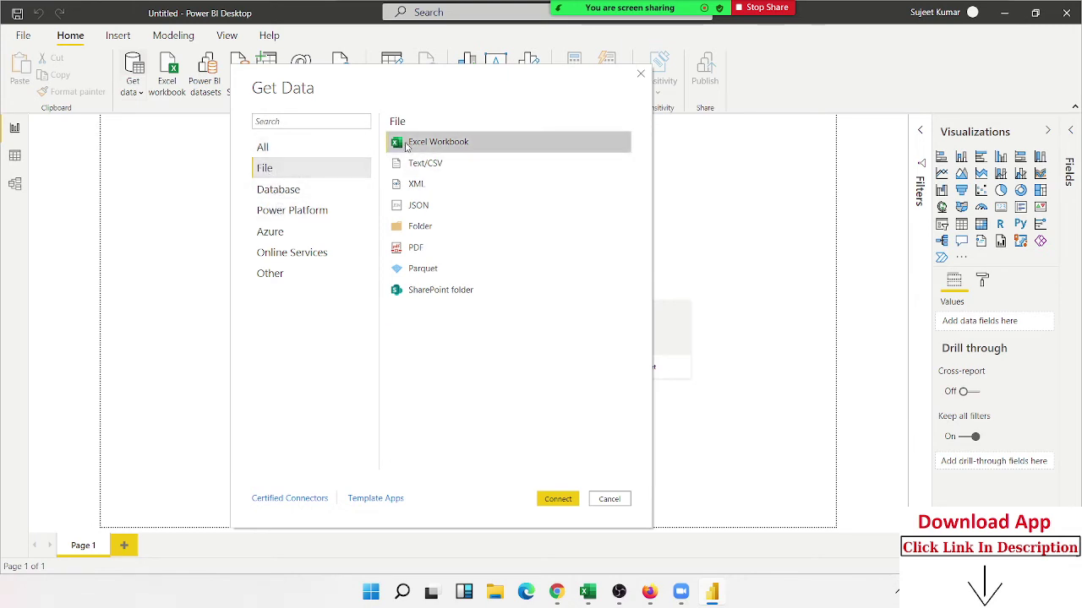
click(556, 499)
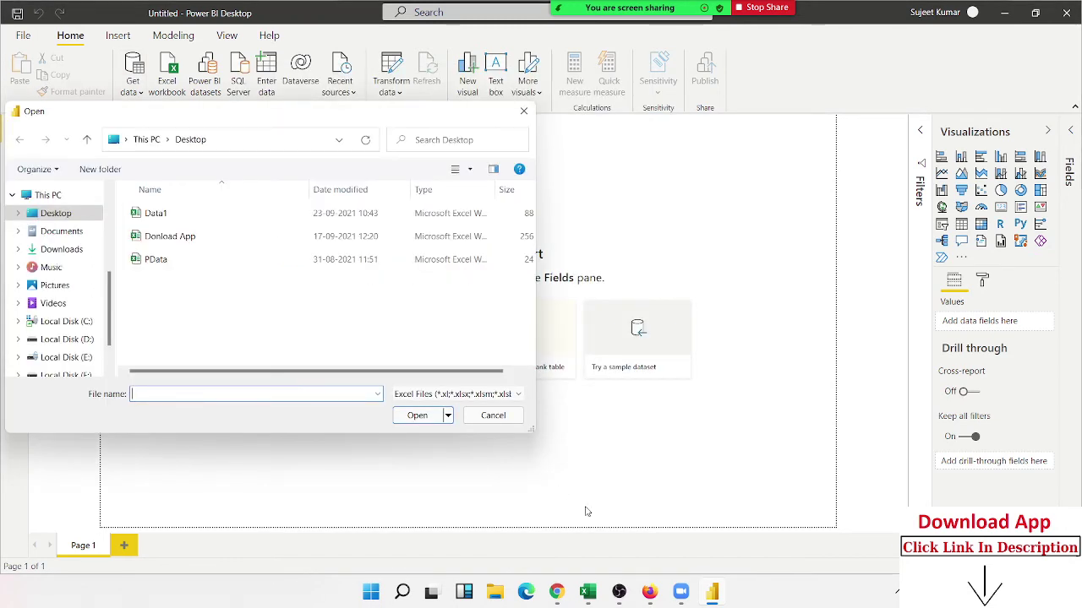
Glance at Zoom's participants list, then open the Data1 workbook from the Desktop
mouse_move(681, 6)
click(557, 12)
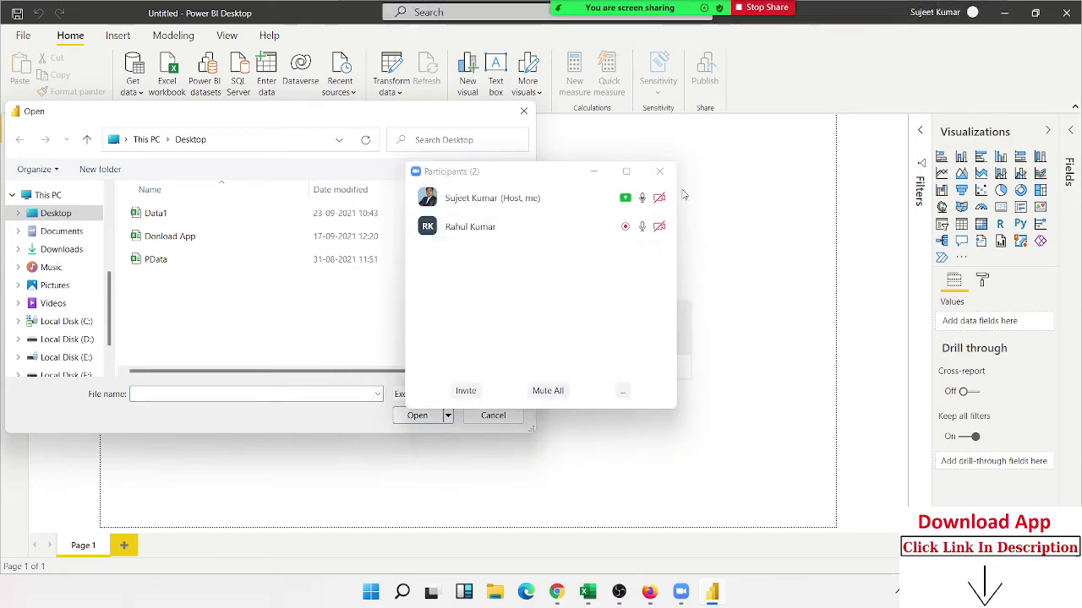
click(660, 172)
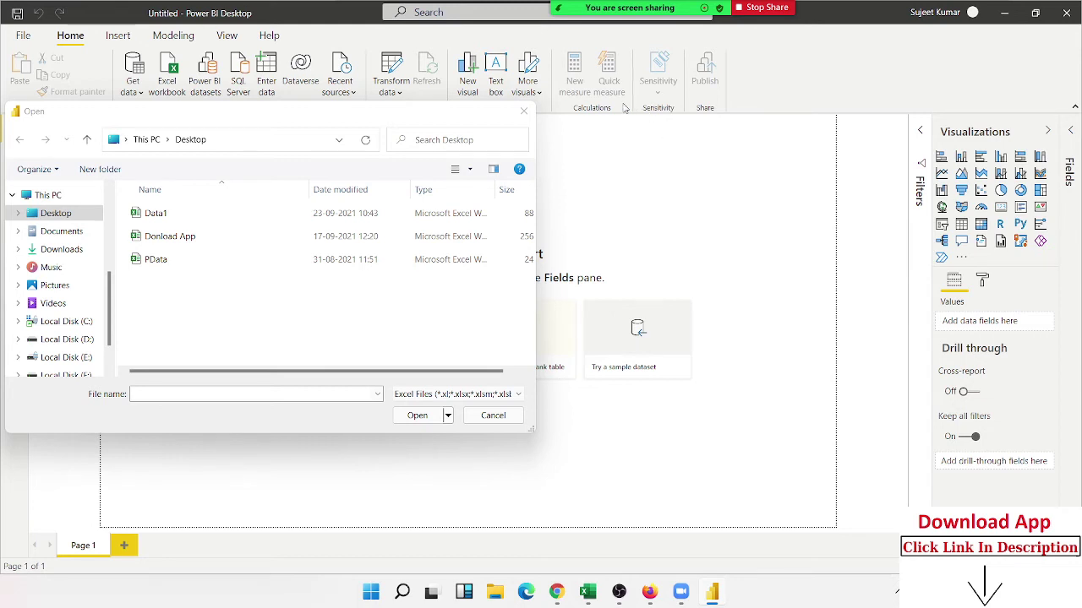
click(156, 216)
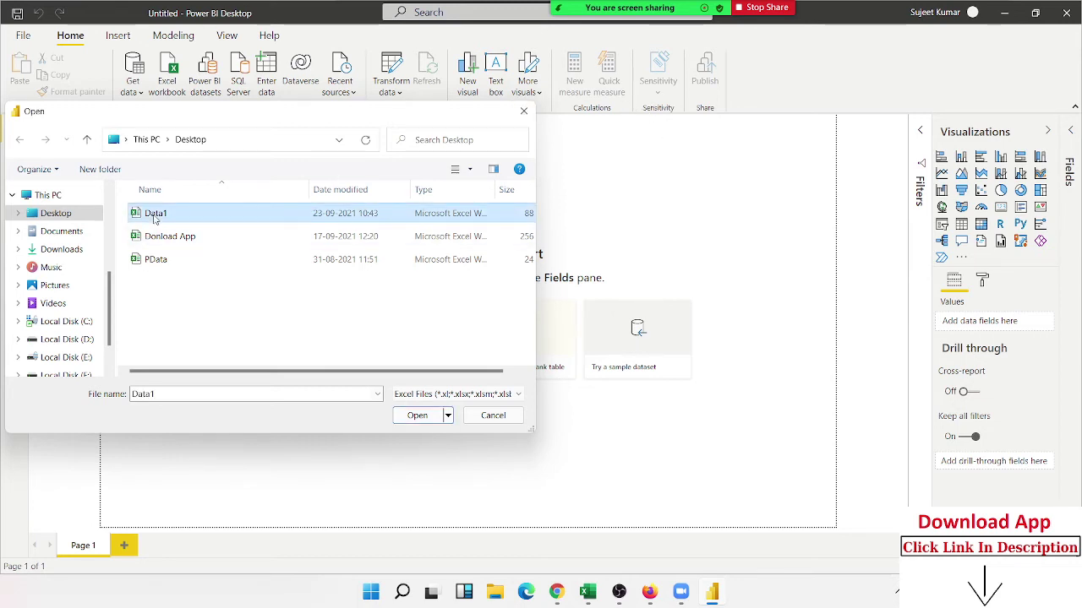
click(409, 418)
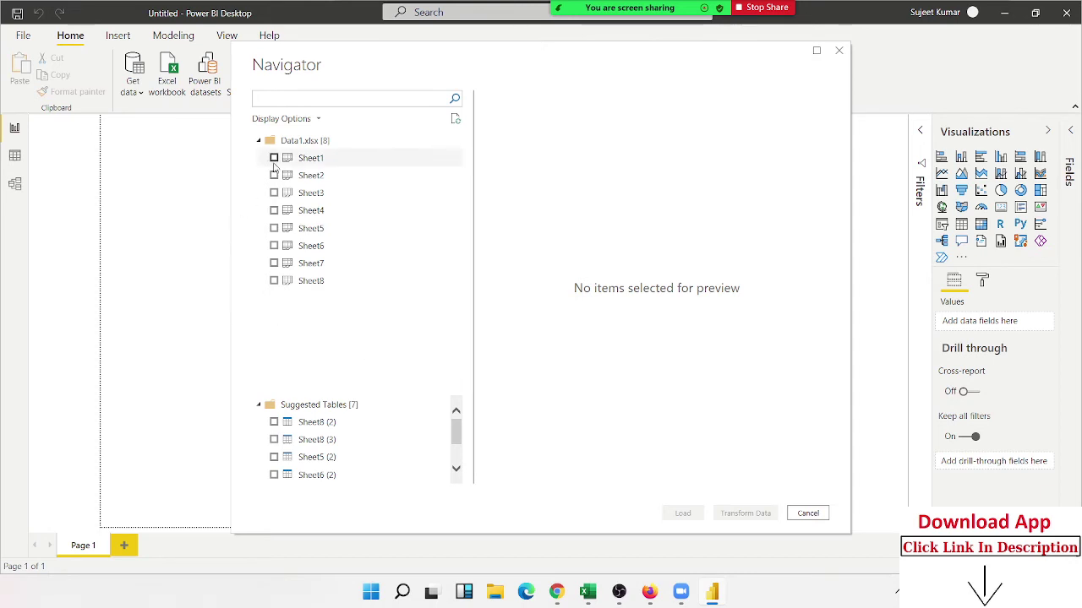
Preview Sheet1 of Data1.xlsx, scrolling across its ID, Date, Name, City, Area and Qty columns
click(273, 165)
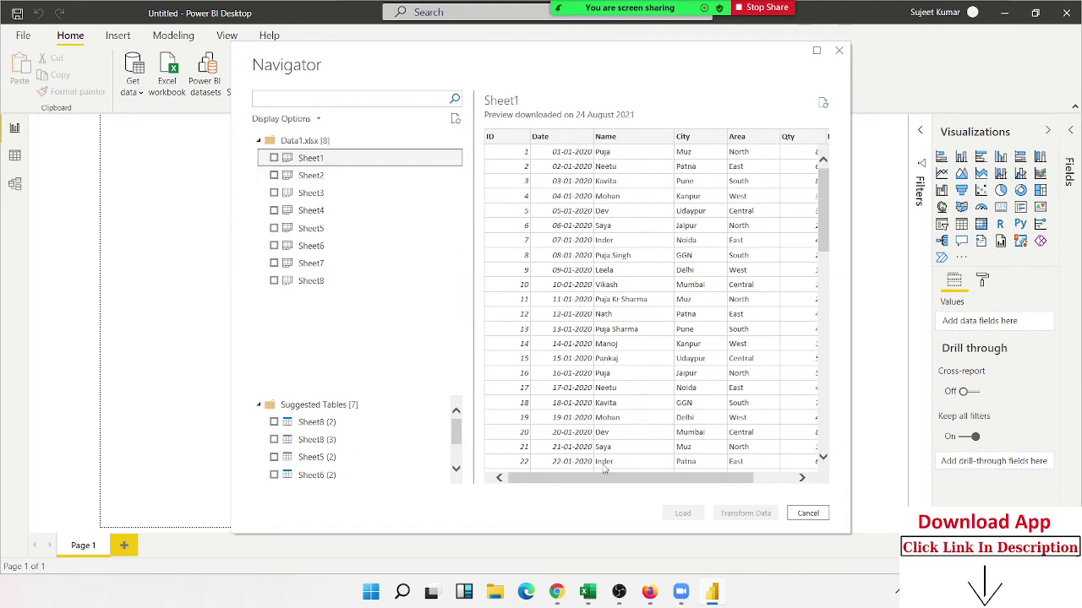
drag(613, 478, 801, 483)
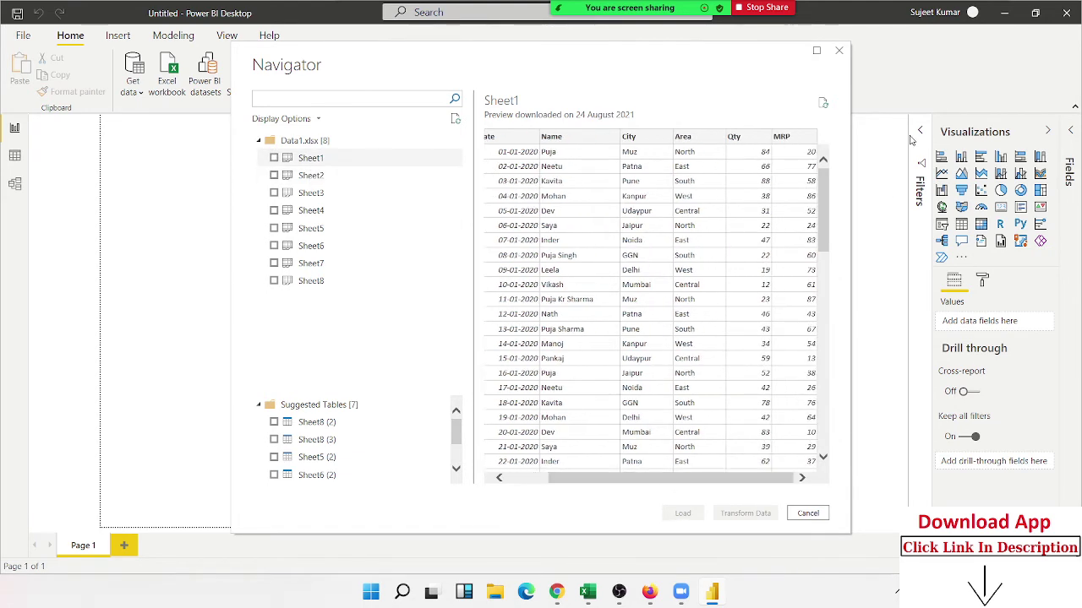
mouse_move(820, 188)
mouse_down()
mouse_move(833, 318)
mouse_move(827, 179)
mouse_up()
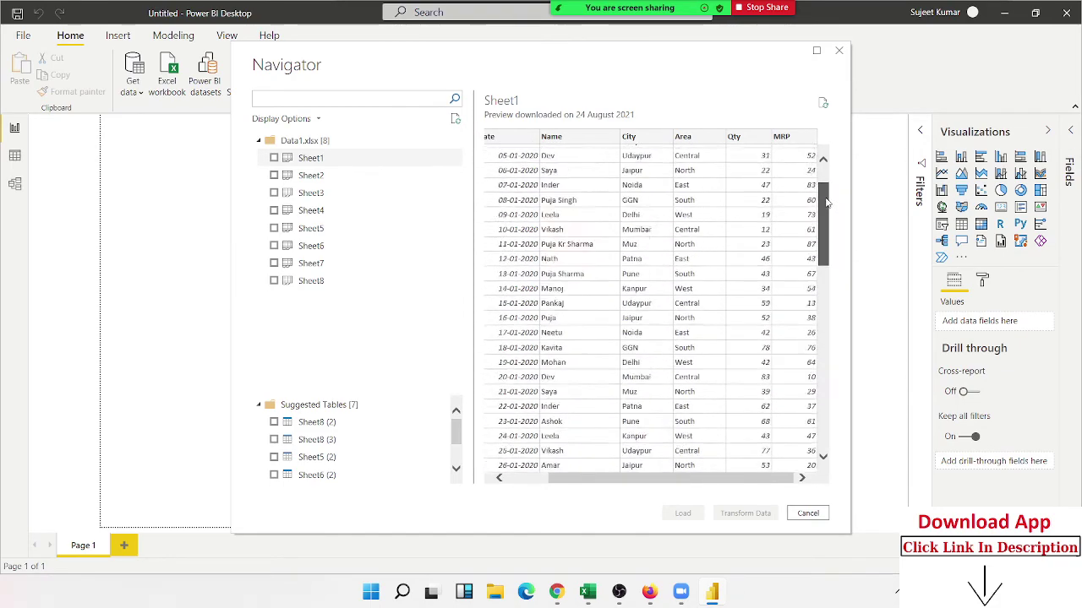
drag(606, 478, 527, 491)
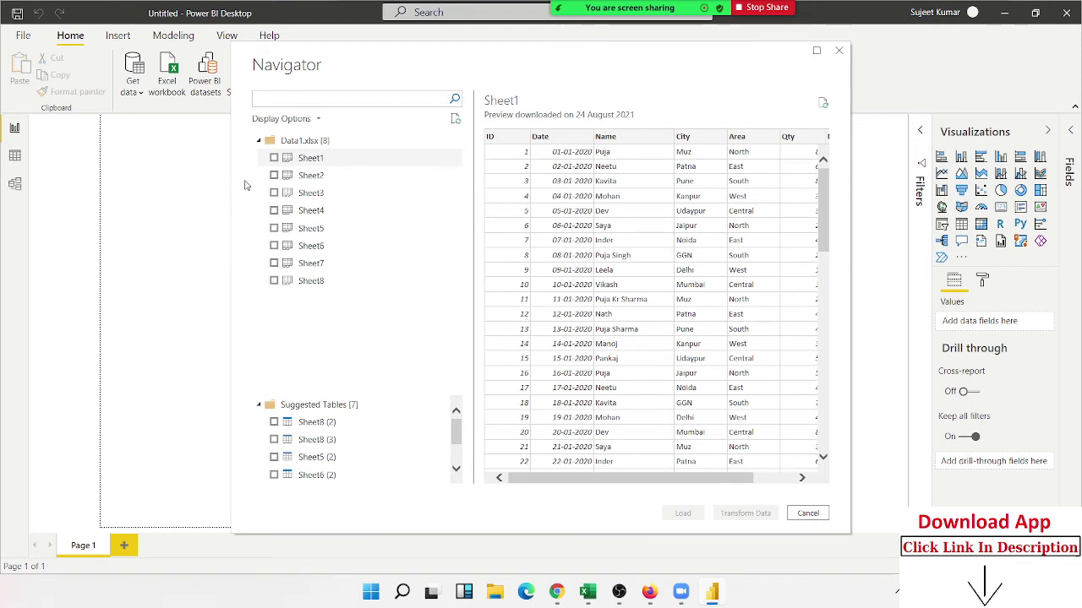
Tick Sheet1 for loading in the Navigator
click(272, 160)
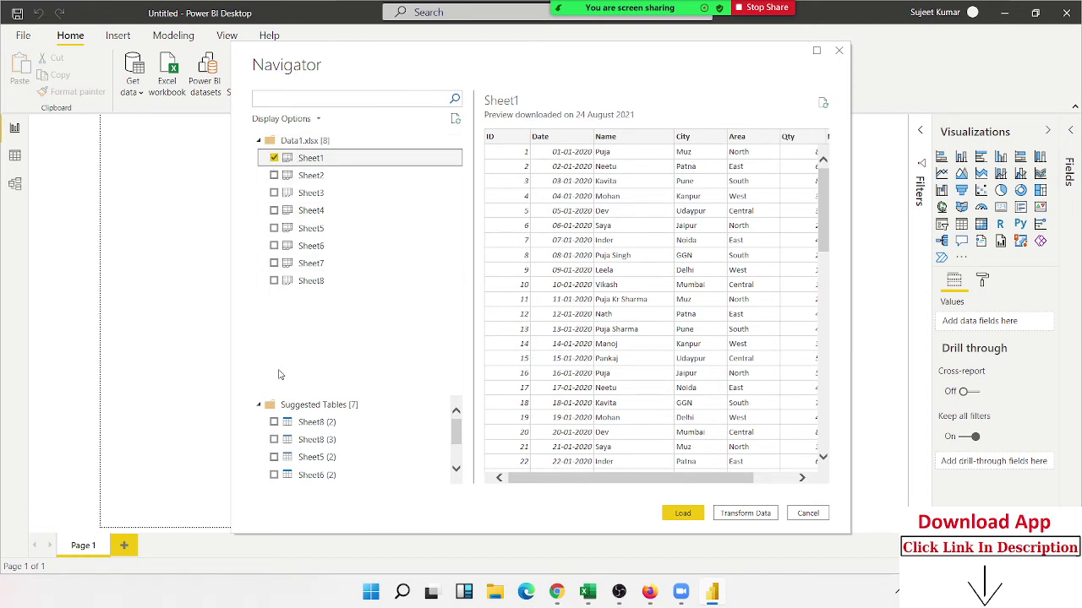
scroll(306, 416, down, 1)
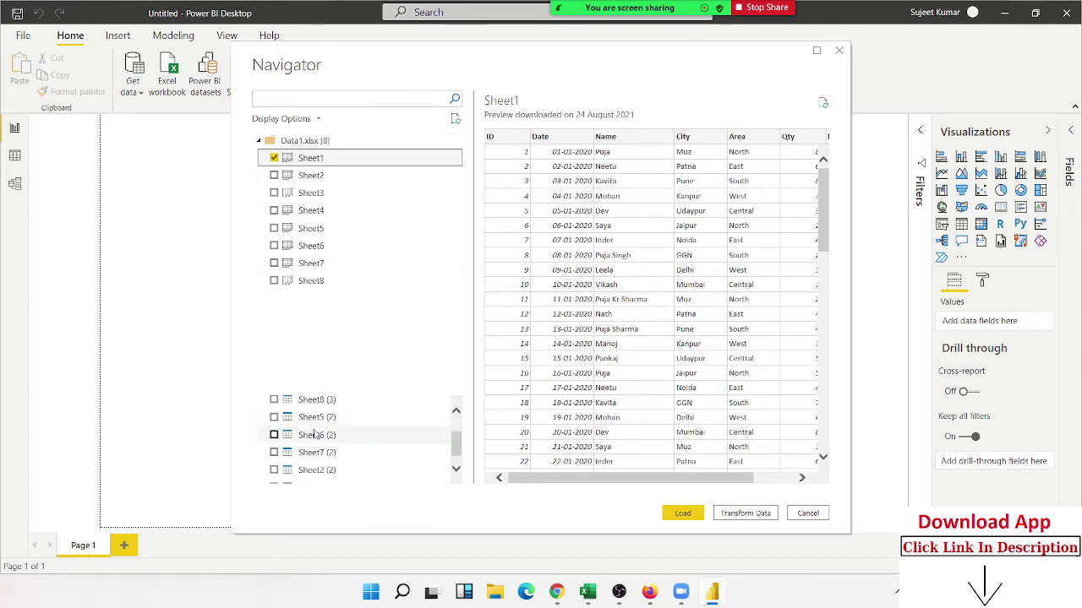
scroll(312, 427, down, 2)
scroll(316, 430, up, 2)
scroll(311, 419, up, 1)
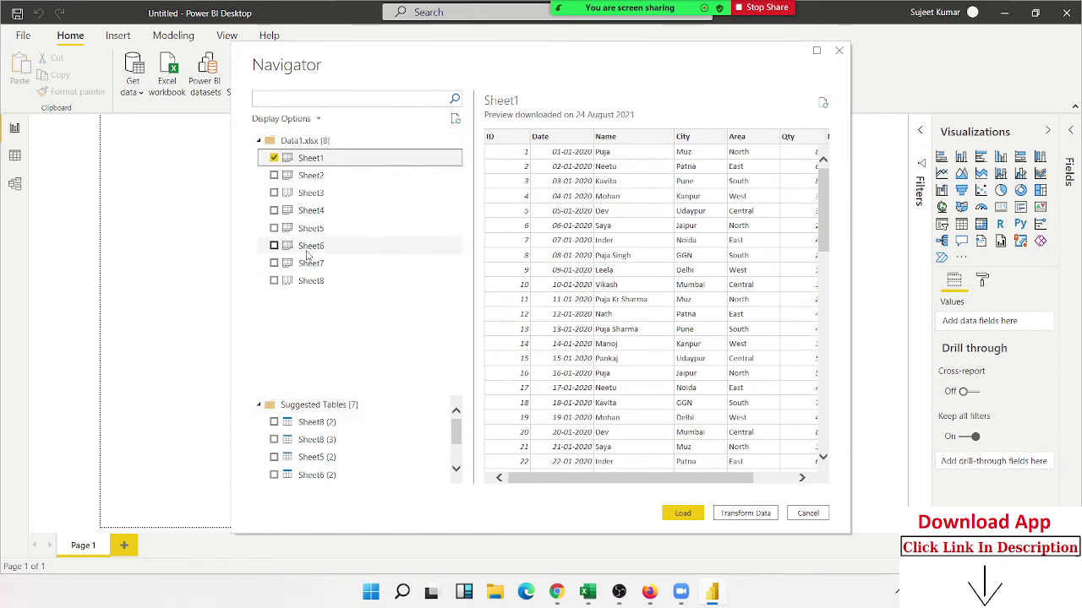
Preview suggested tables Sheet8 (2), Sheet8 (3), Sheet5 (2), Sheet6 (2), Sheet7 (2), Sheet2 (2) and Sheet3 (2)
click(313, 425)
drag(667, 478, 760, 479)
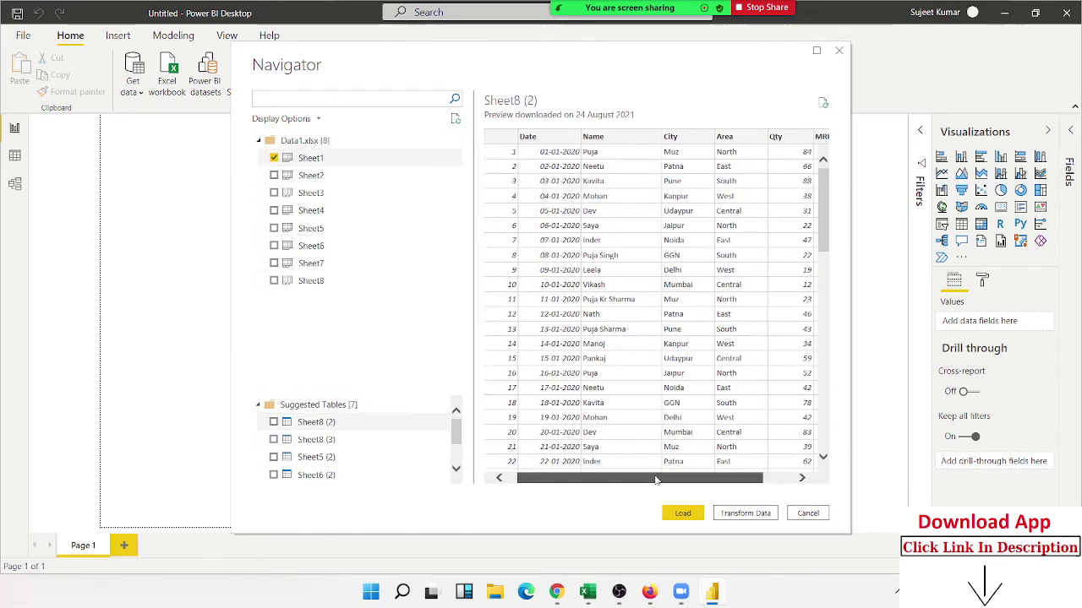
click(414, 441)
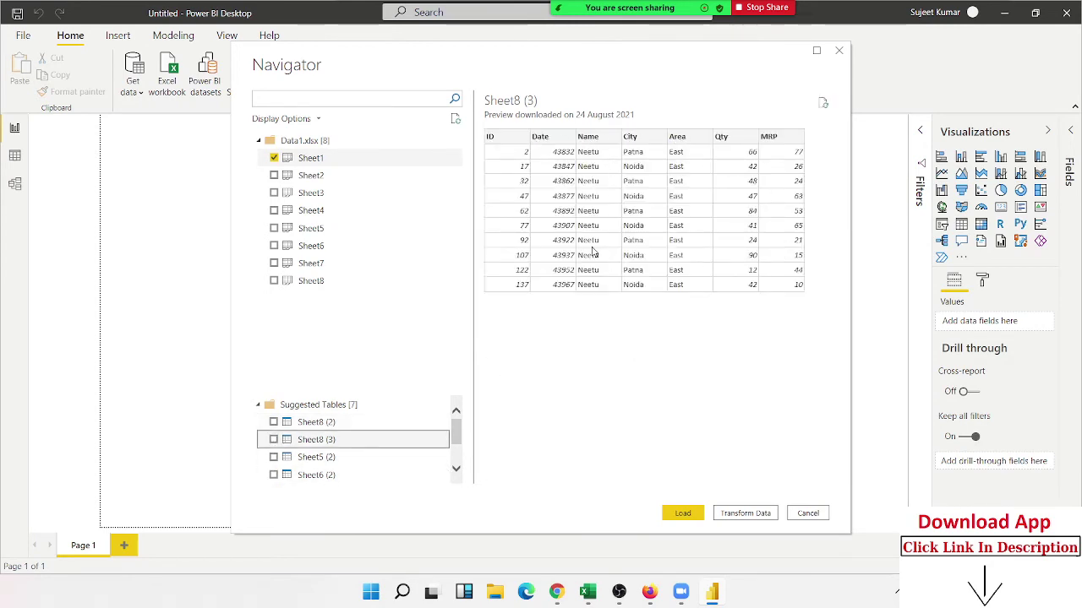
click(322, 459)
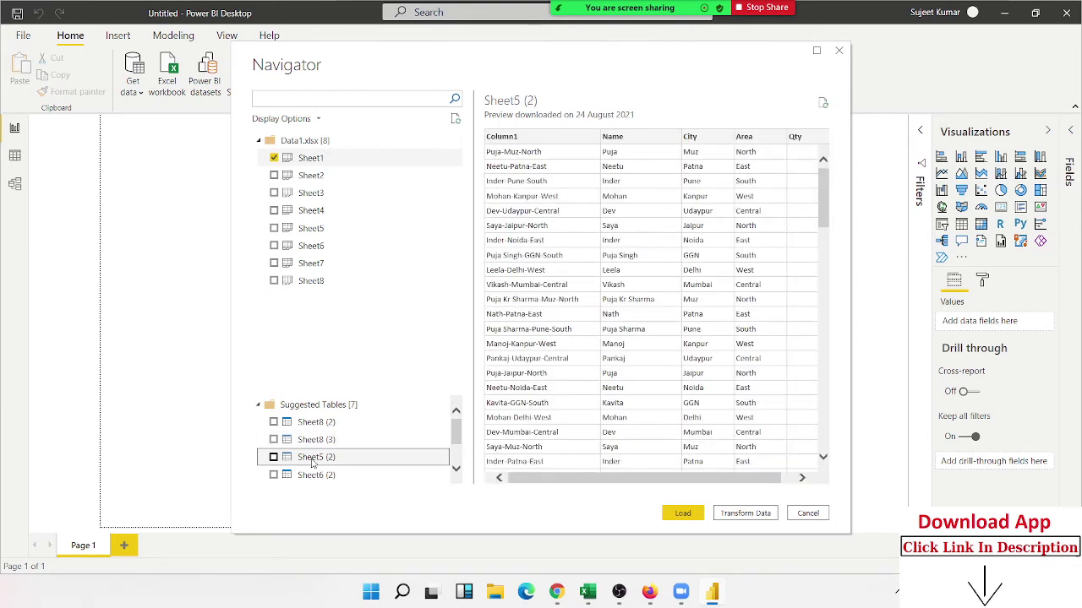
click(321, 475)
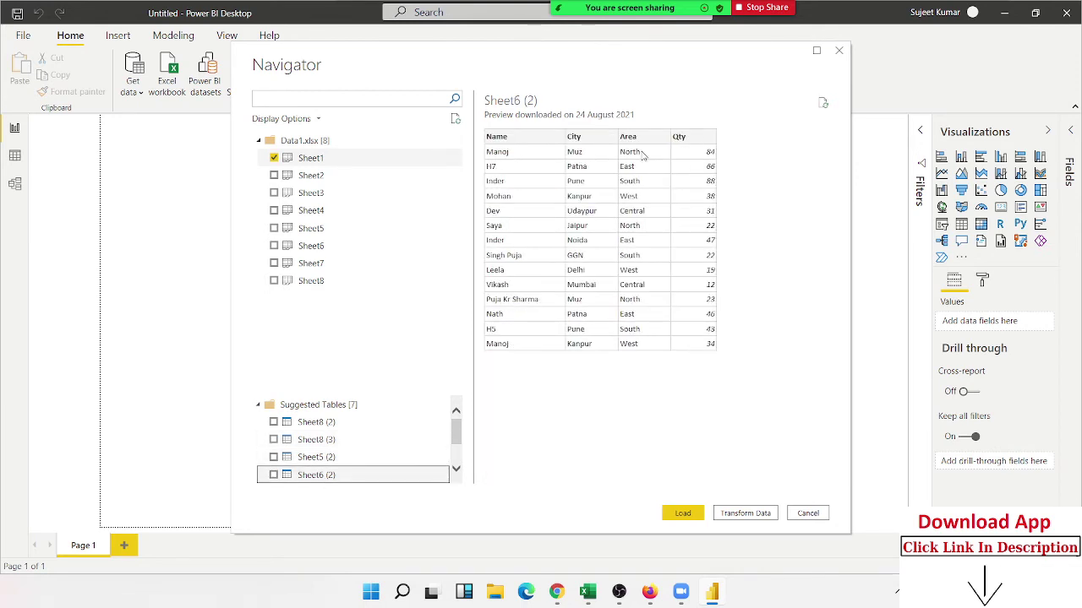
scroll(406, 475, down, 1)
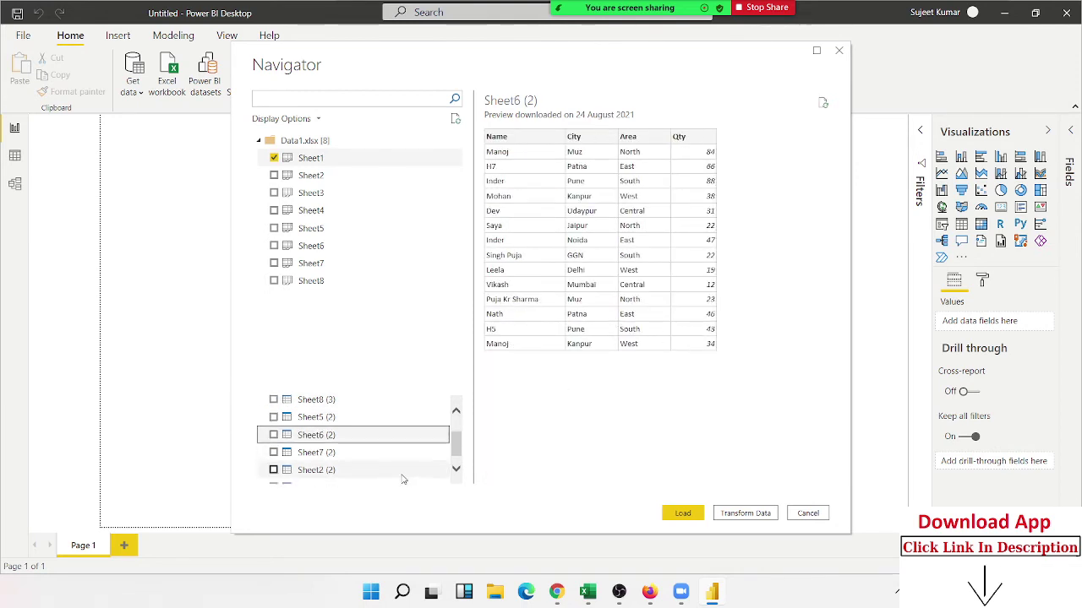
click(376, 457)
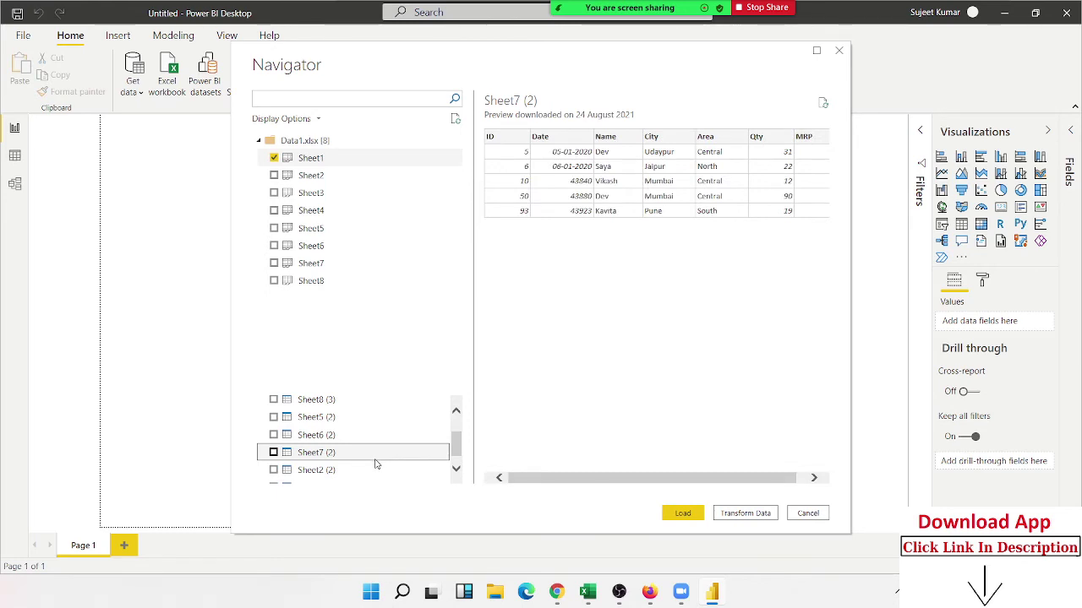
scroll(355, 444, down, 1)
click(316, 461)
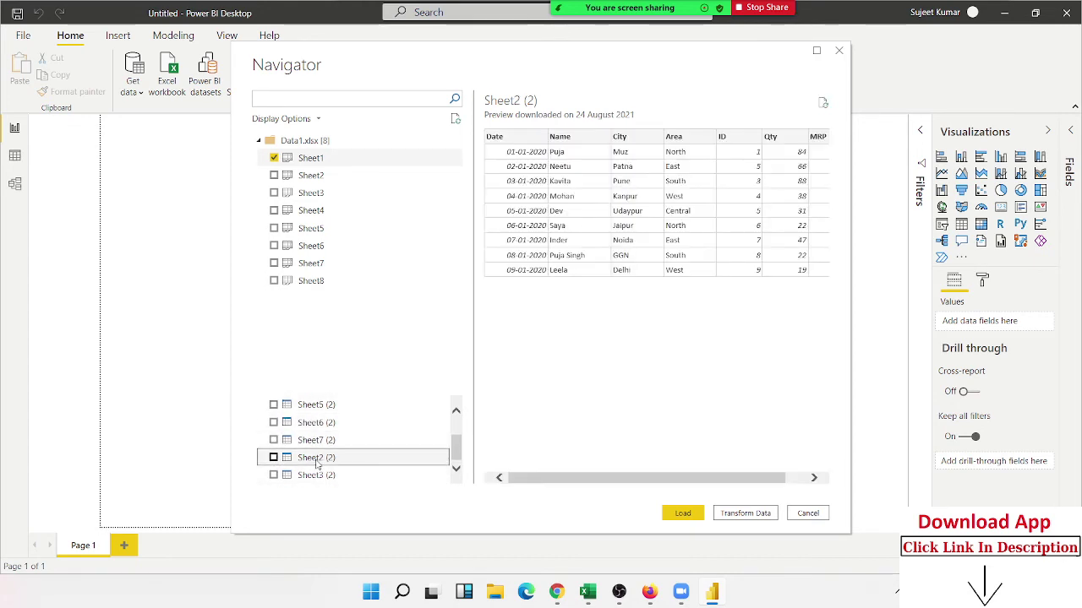
click(319, 475)
scroll(321, 476, up, 1)
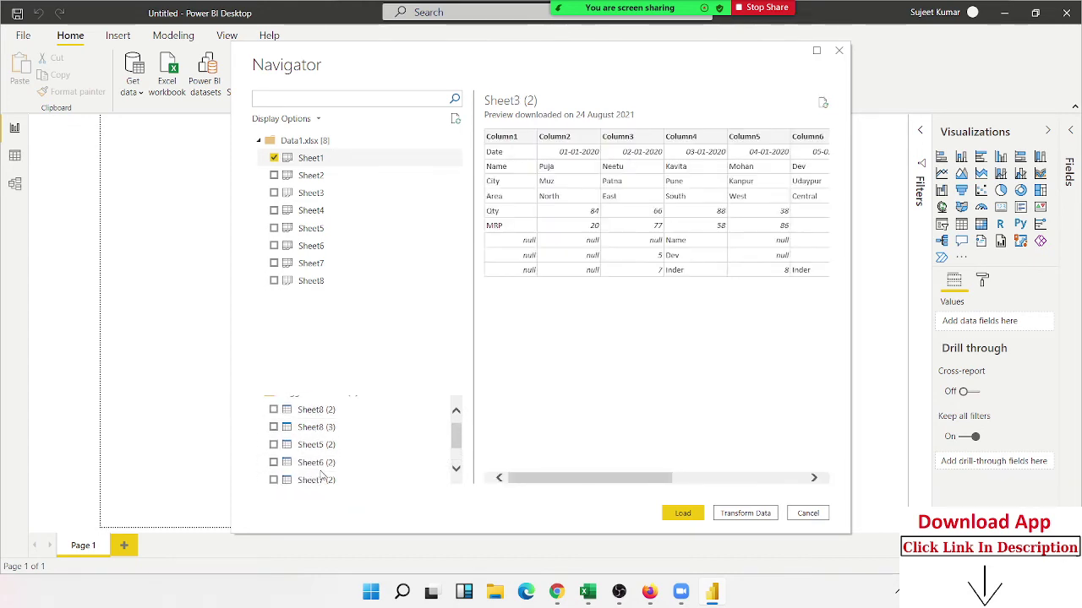
scroll(322, 476, up, 1)
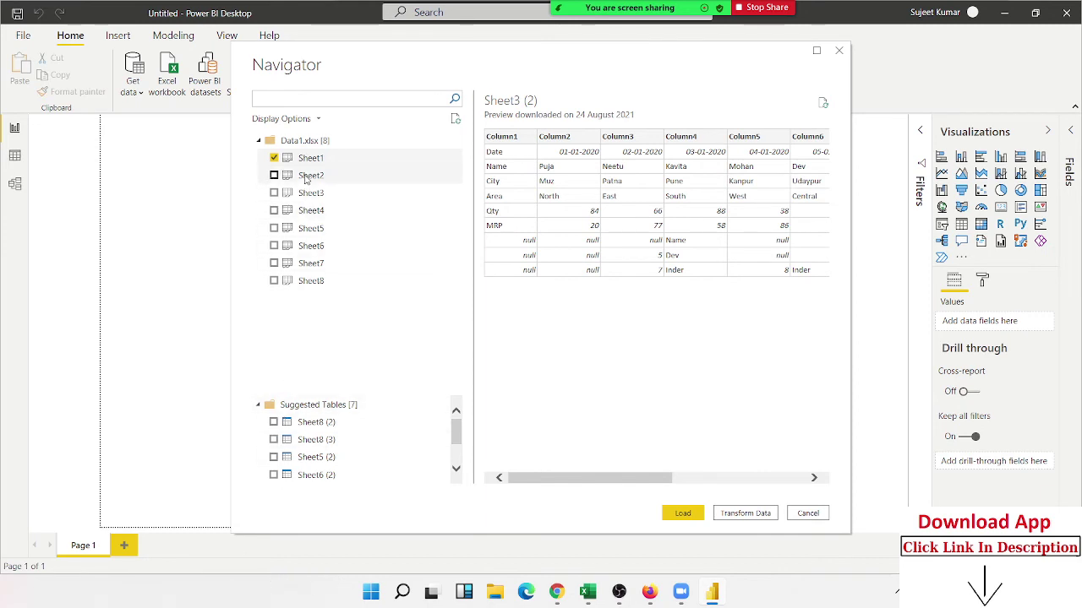
Preview Sheet1 again, keep it ticked for import, and check its Date through MRP columns
click(307, 158)
click(274, 158)
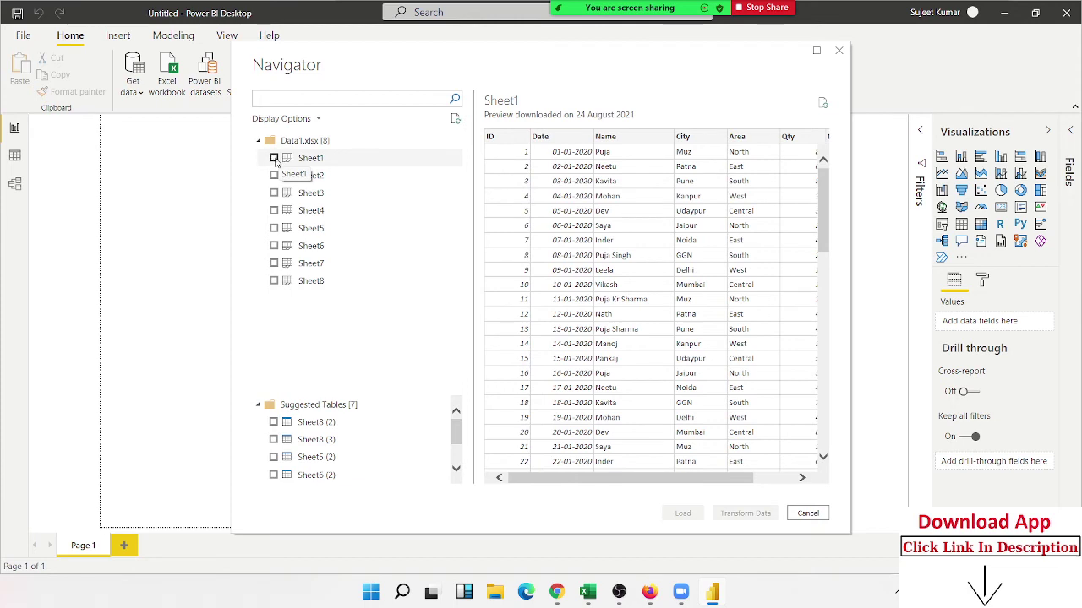
click(274, 158)
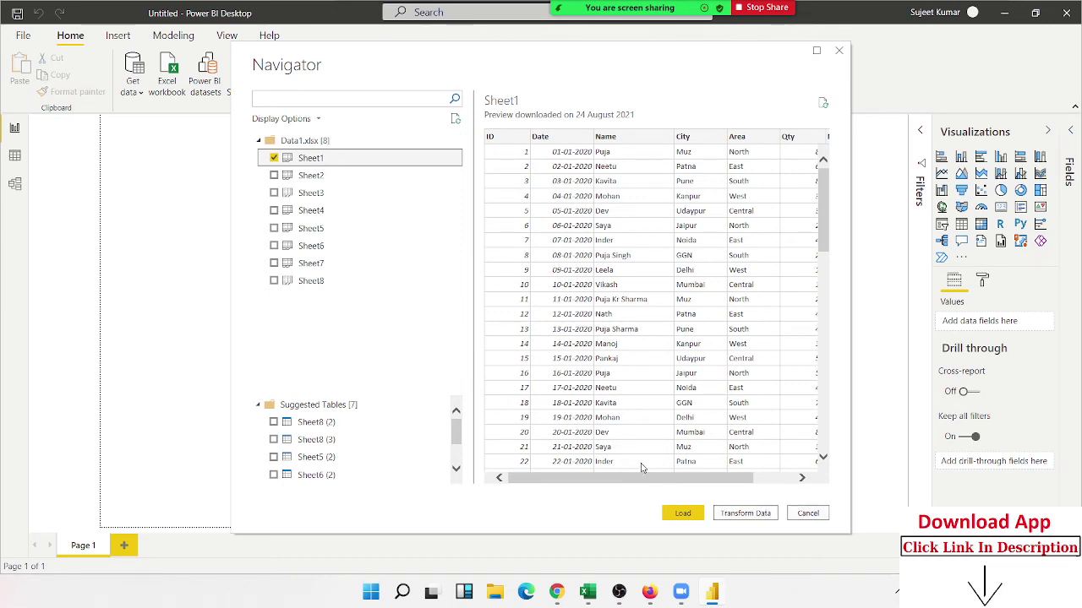
drag(635, 478, 678, 479)
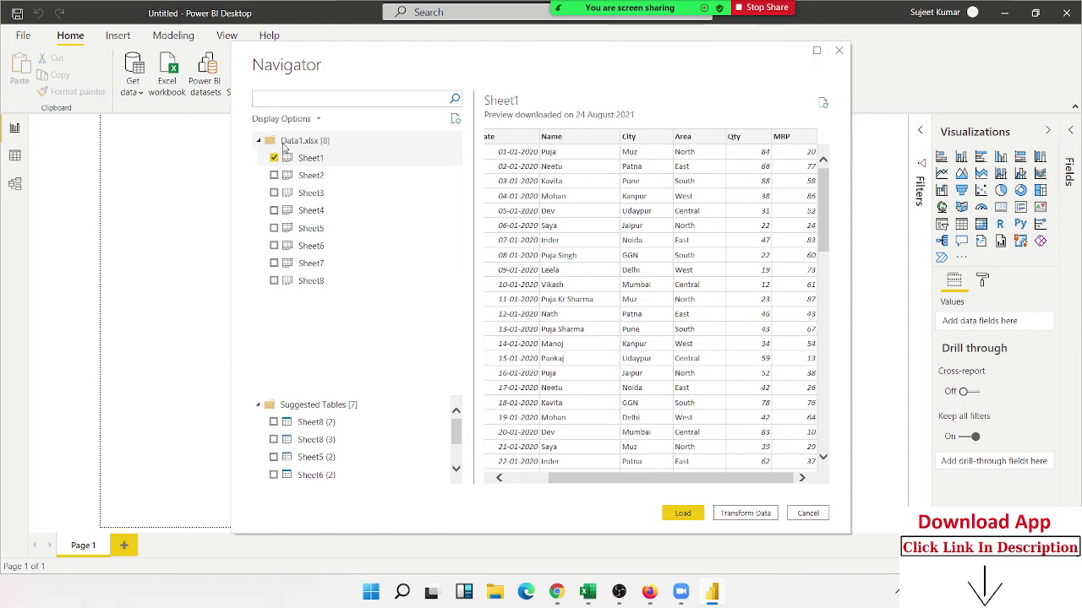
Open Sheet1 in Power Query and add a custom column Amt computed as [Qty]*[MRP]
click(741, 518)
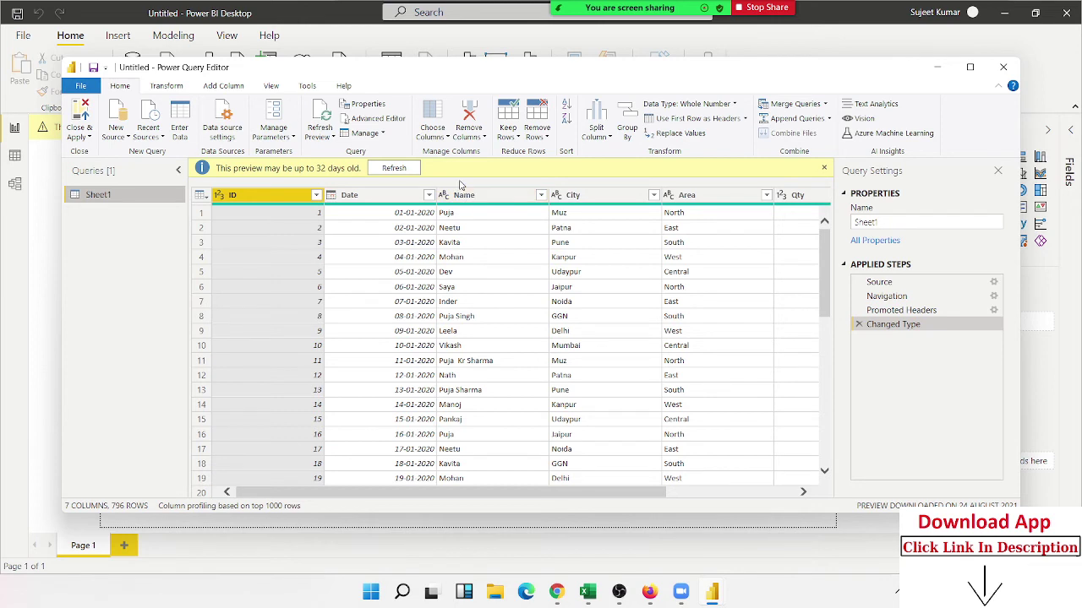
click(241, 86)
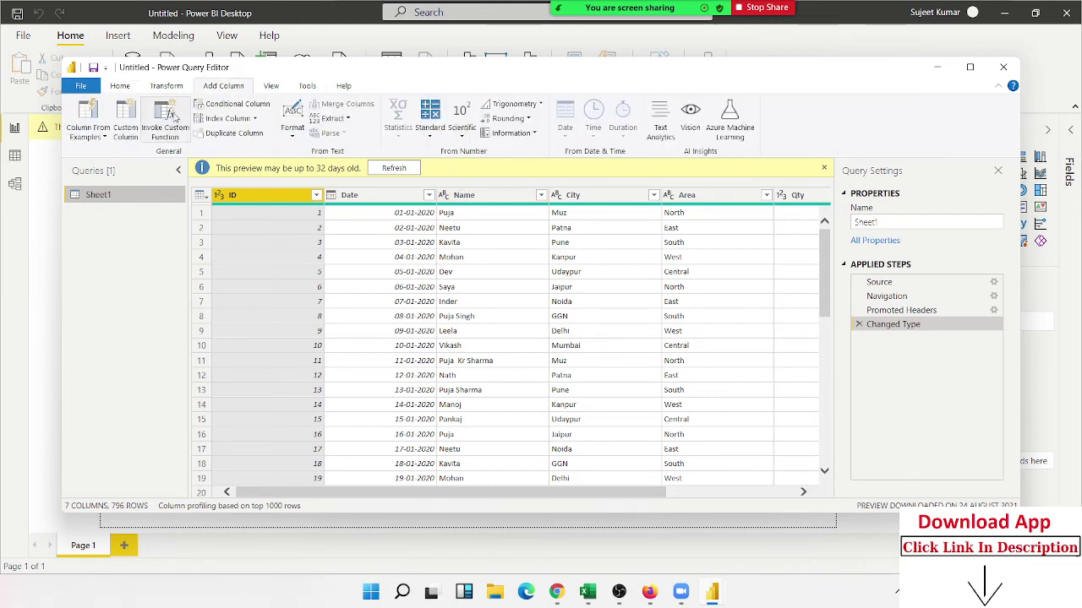
click(123, 142)
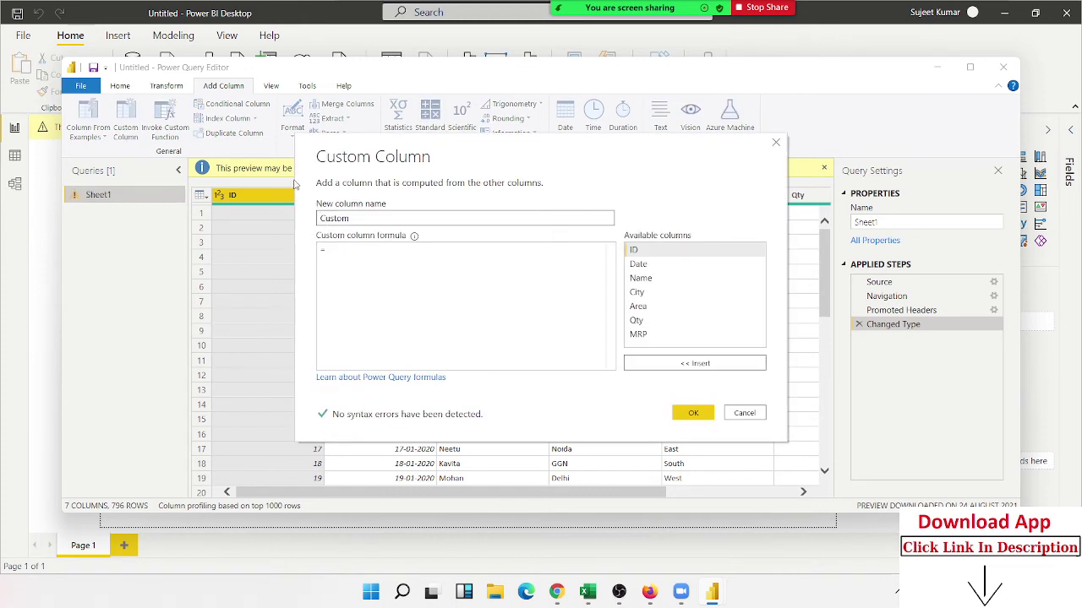
double_click(352, 219)
text(Amt)
click(341, 251)
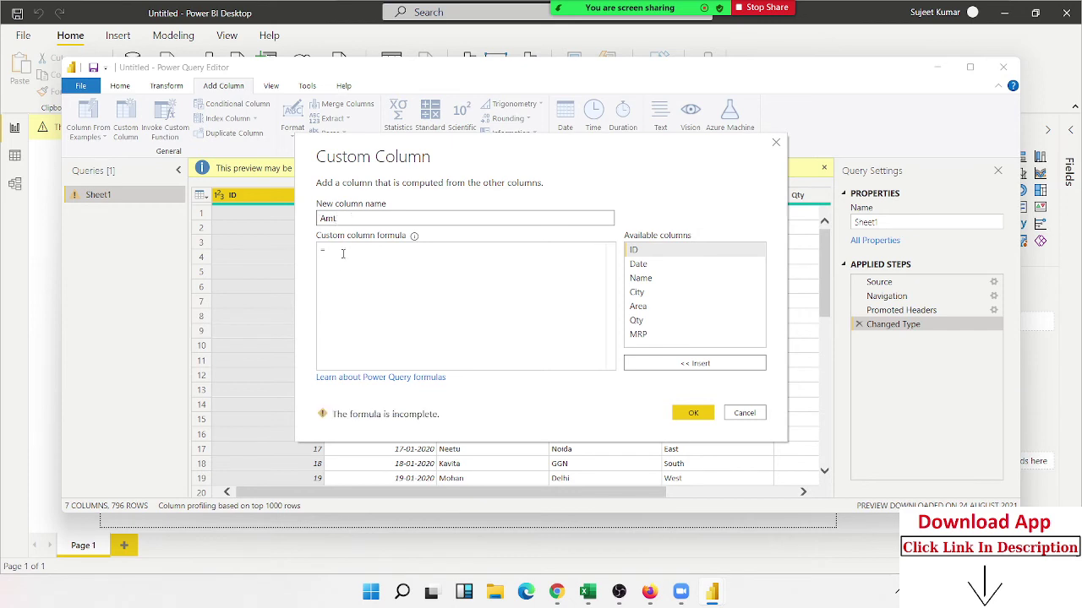
double_click(629, 327)
text(*)
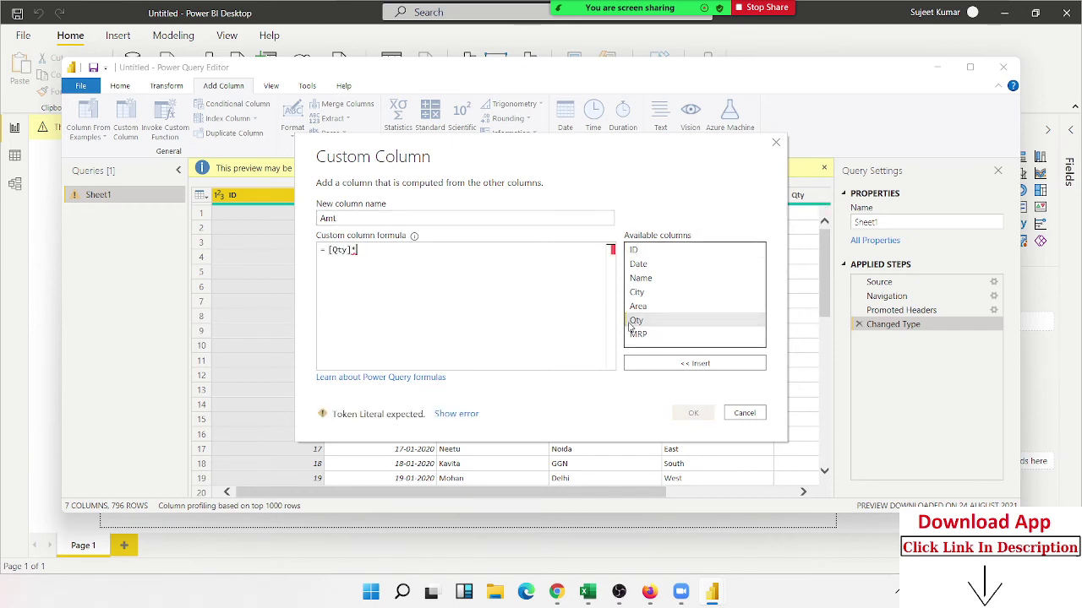
double_click(636, 334)
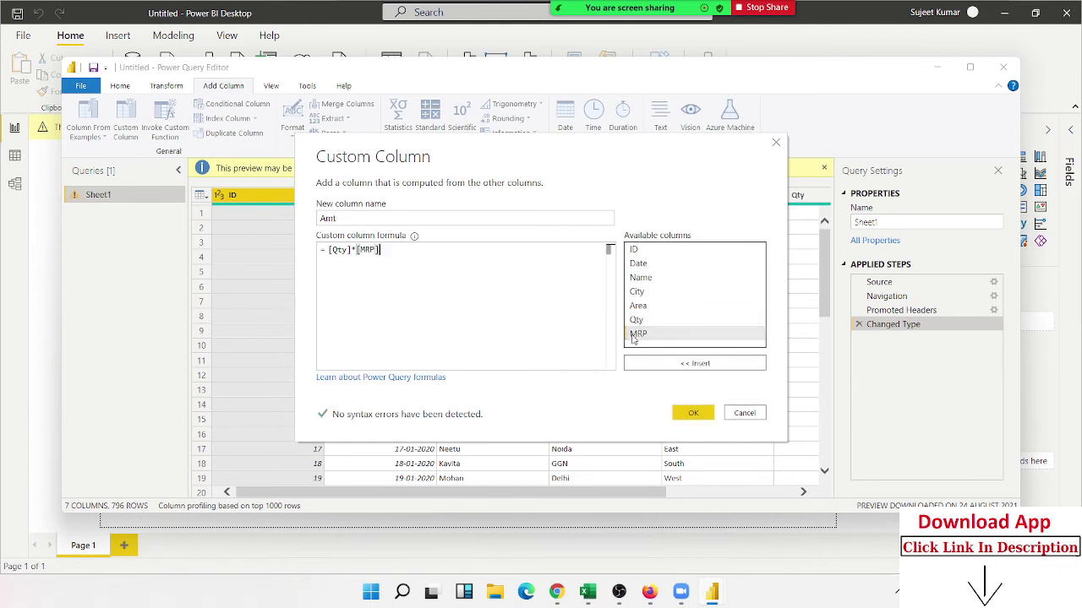
click(698, 413)
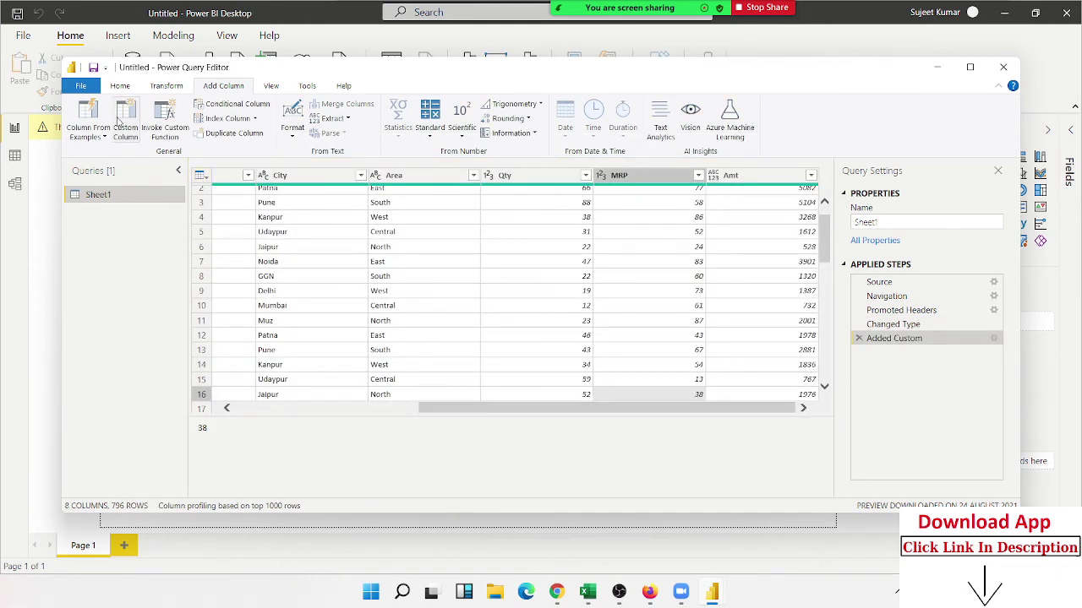
Close & Apply the query changes and expand Sheet1's fields in the Fields pane
click(120, 86)
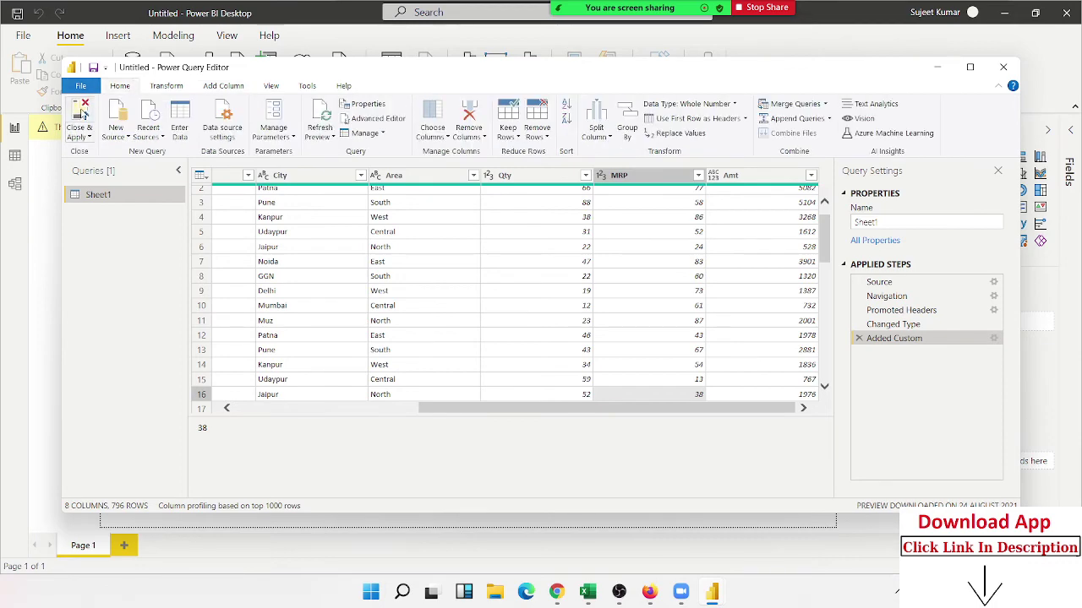
click(78, 114)
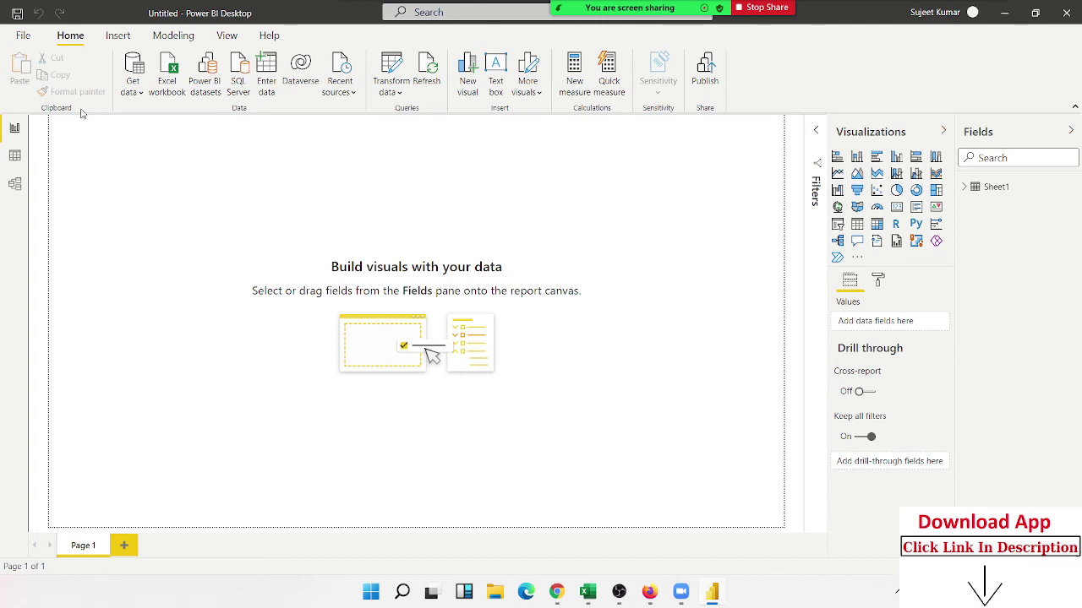
click(964, 187)
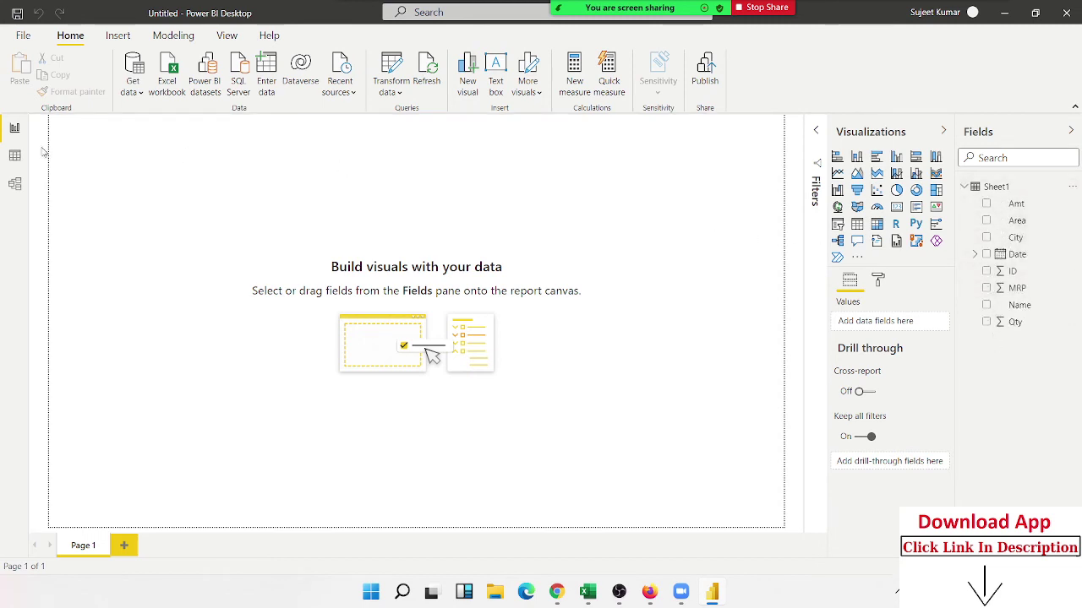
click(15, 155)
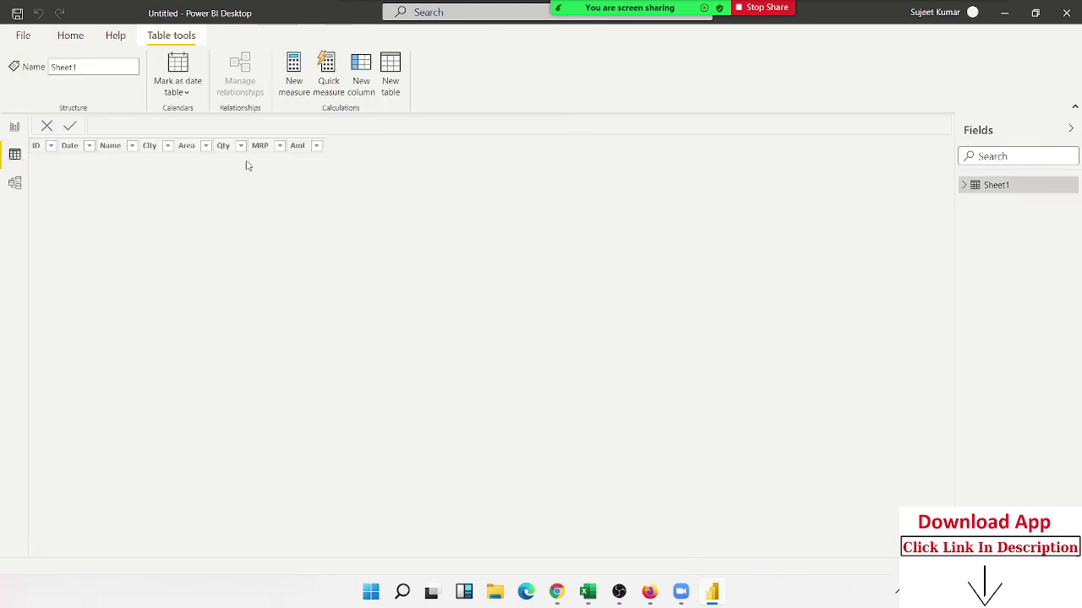
click(13, 127)
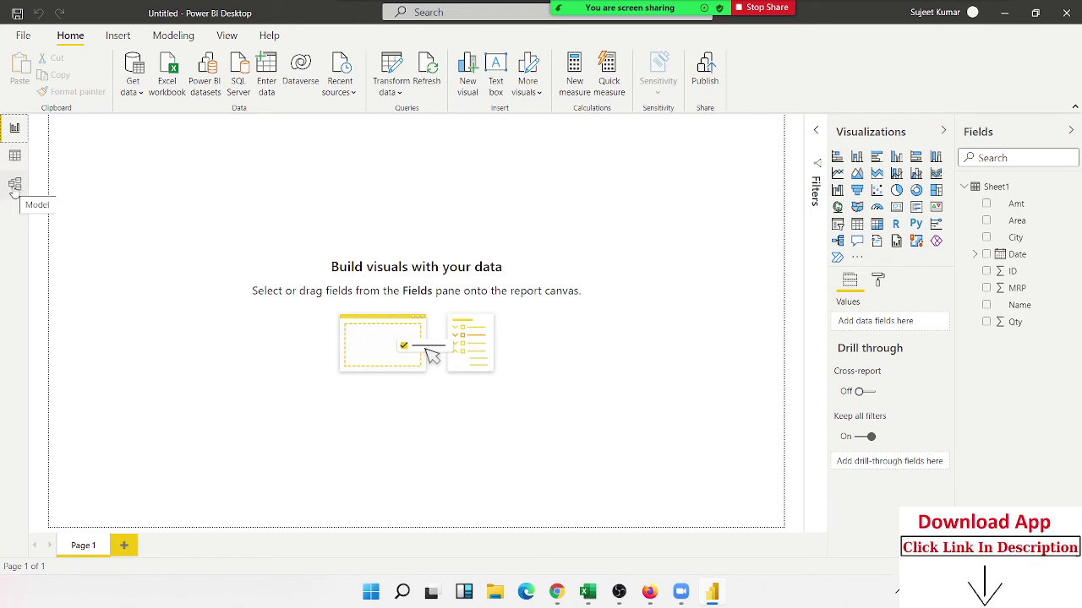
In Data view, change the ID column's data type to Text
click(15, 157)
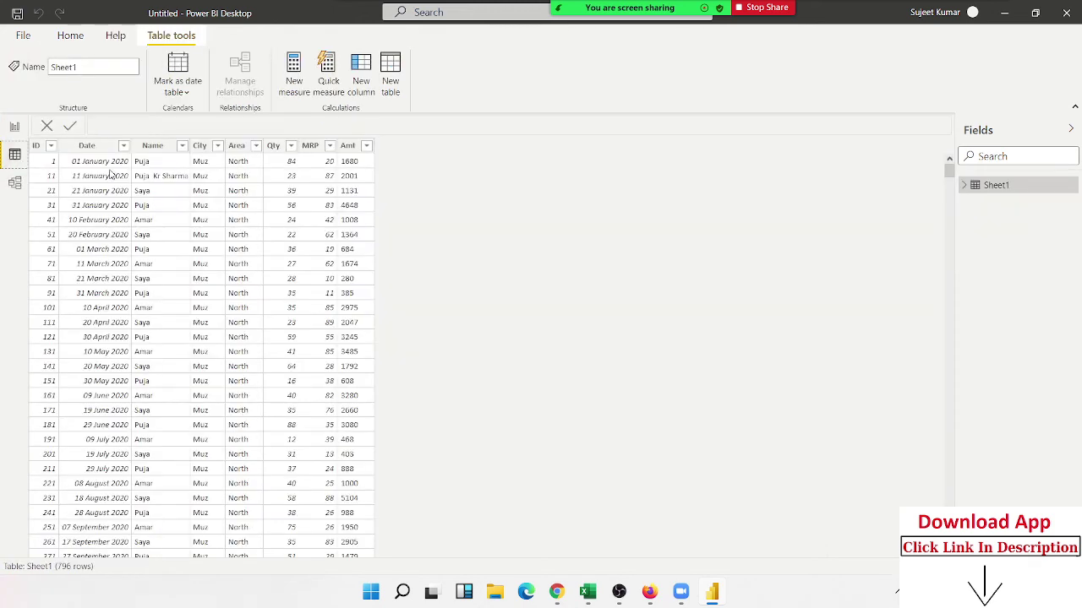
click(37, 149)
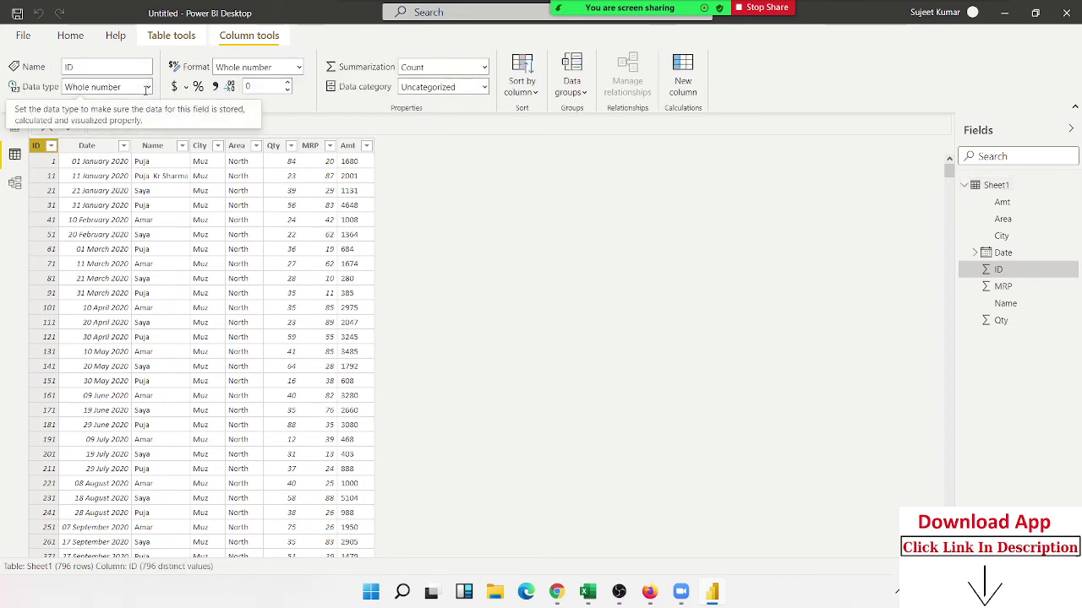
click(142, 88)
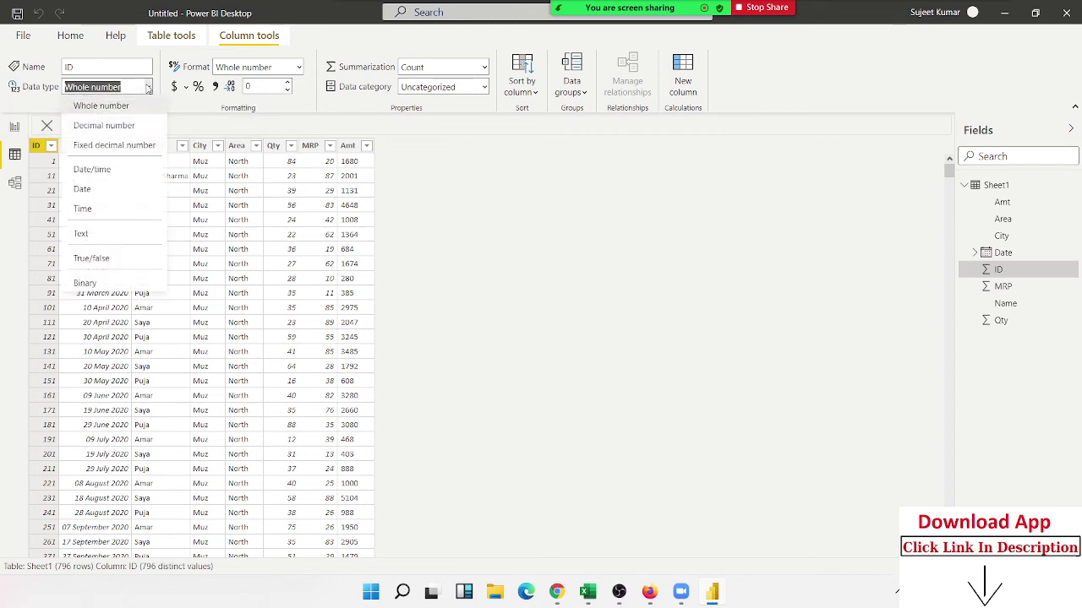
click(121, 236)
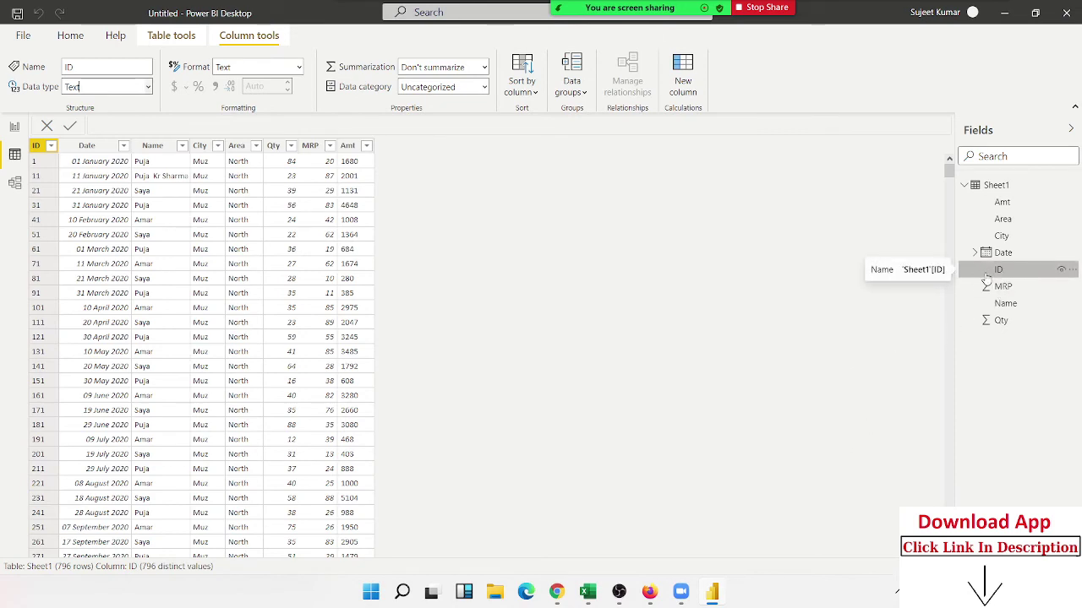
Categorise the City column as City geographic data, then return to Report view
click(201, 149)
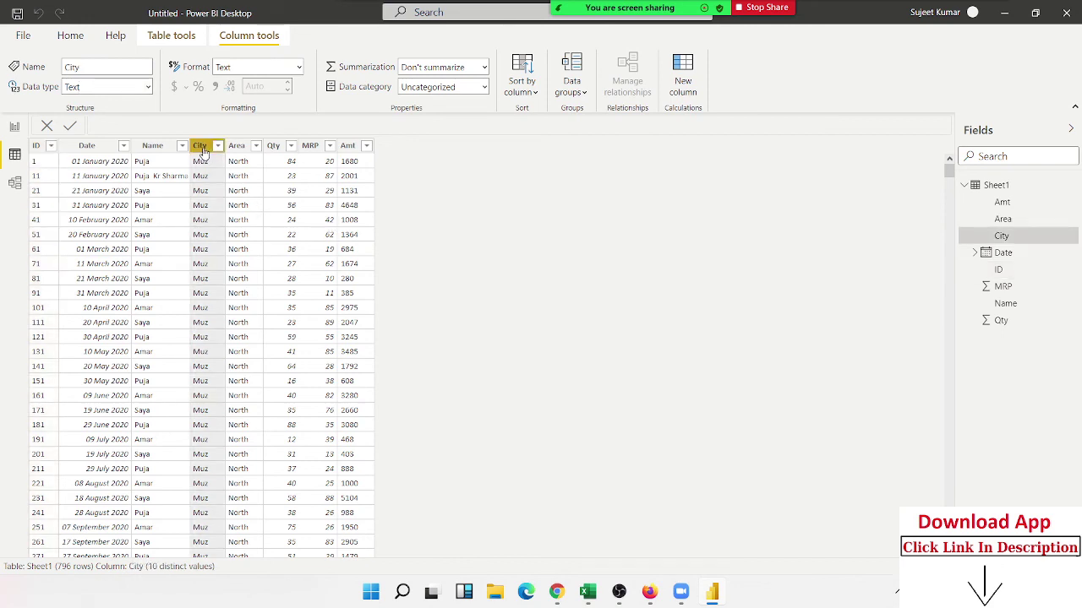
click(300, 67)
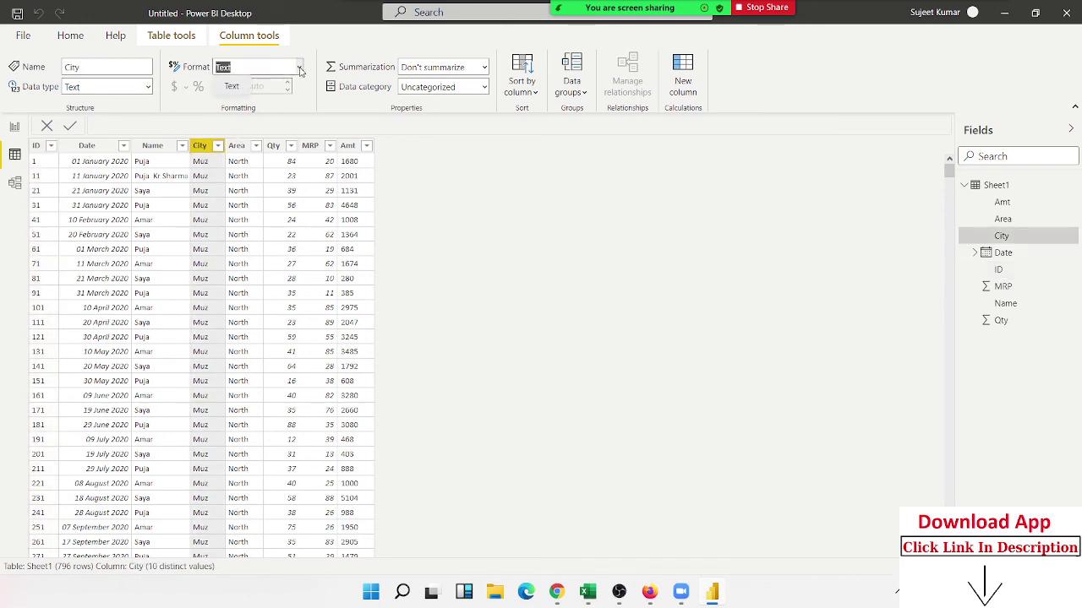
click(300, 68)
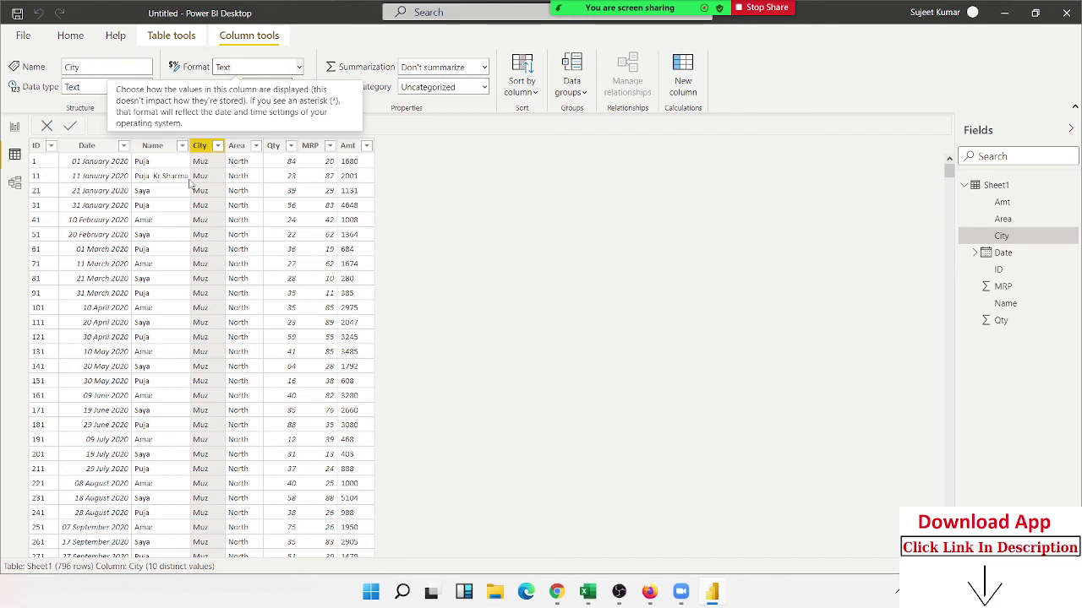
click(481, 87)
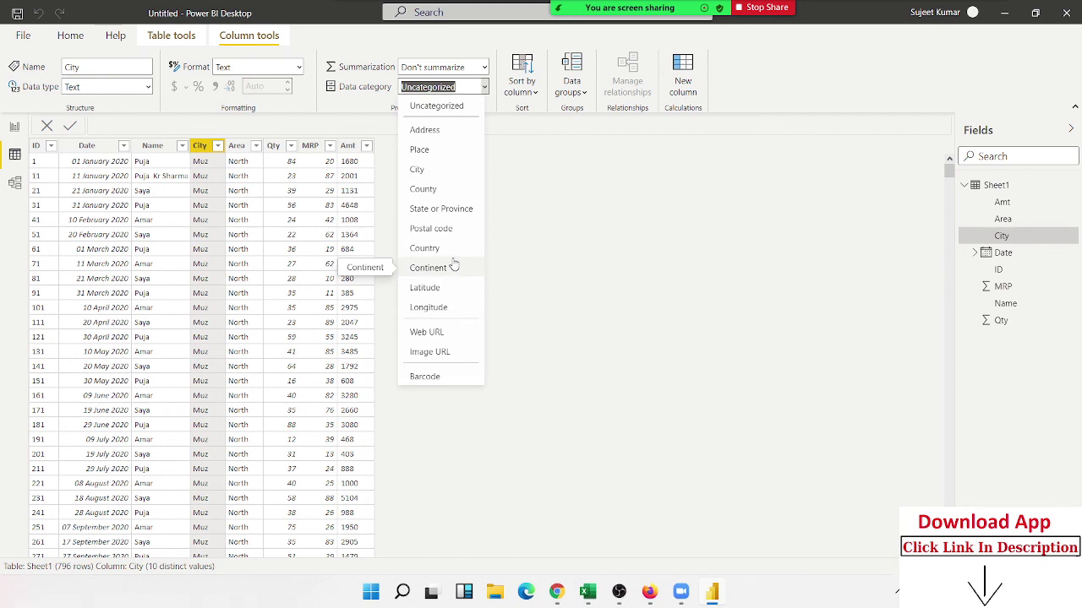
click(436, 170)
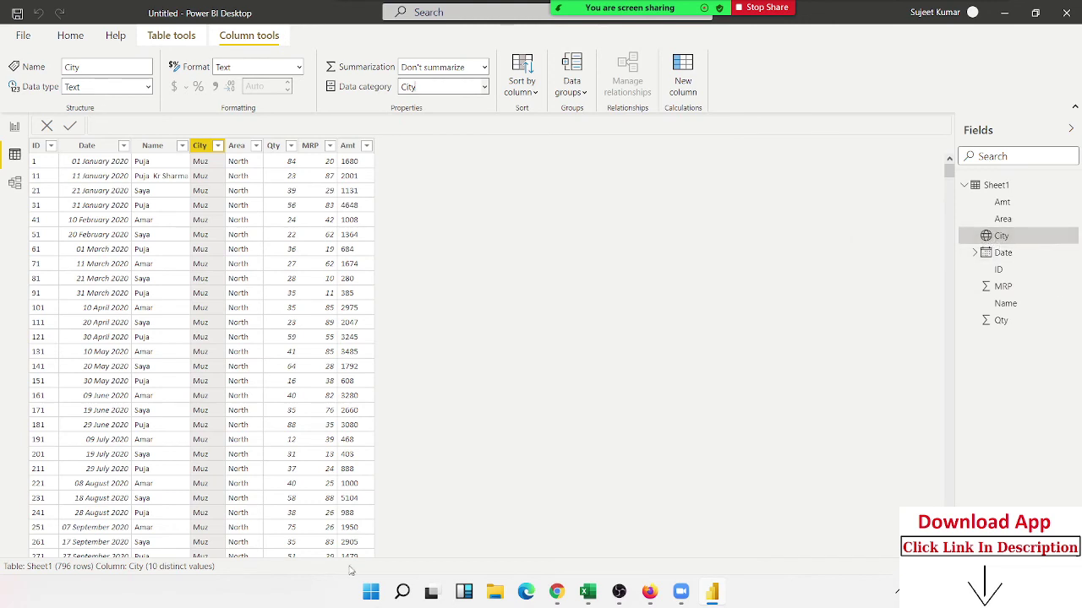
click(24, 131)
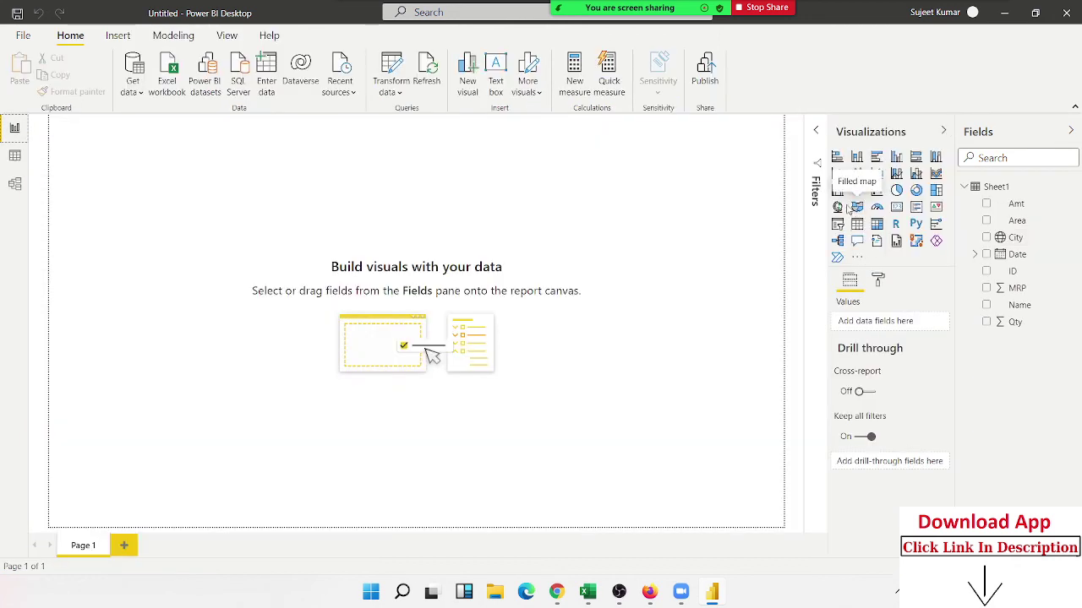
In Data view, review the Date column's data category, leaving it uncategorized
click(14, 156)
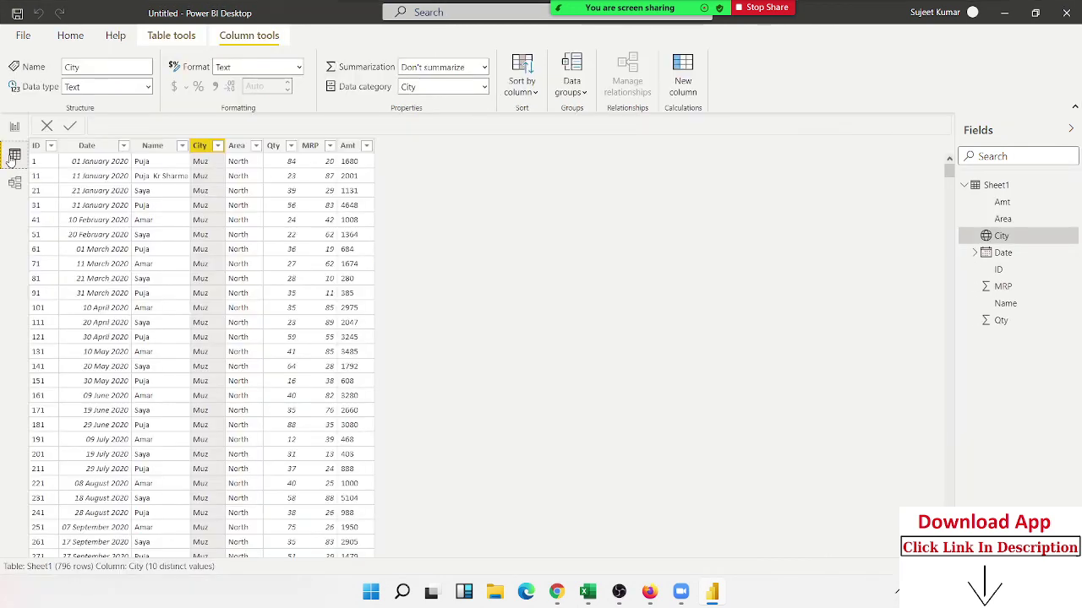
click(74, 149)
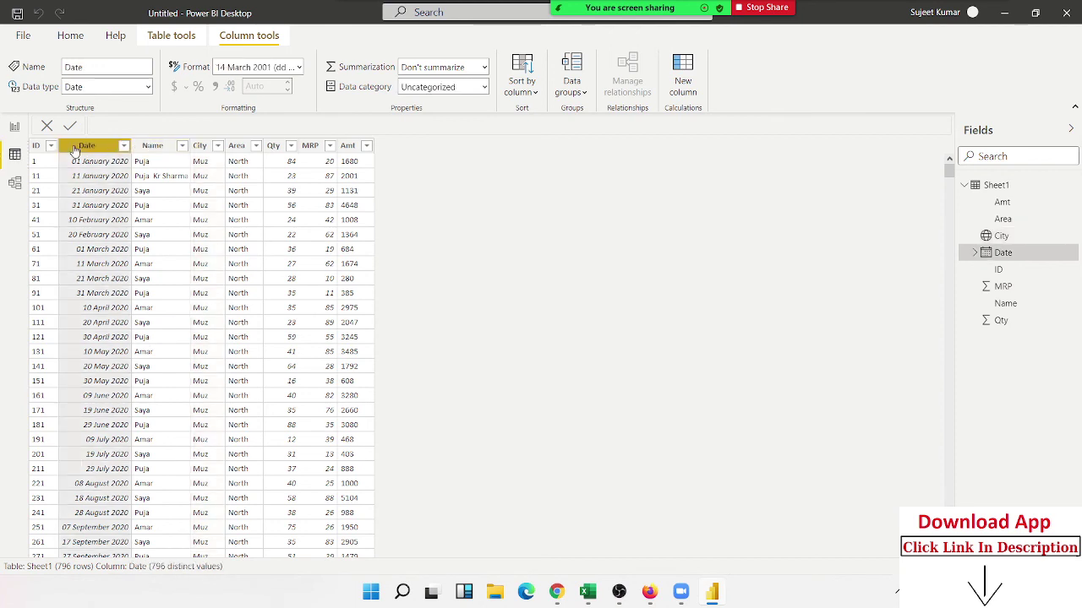
click(485, 88)
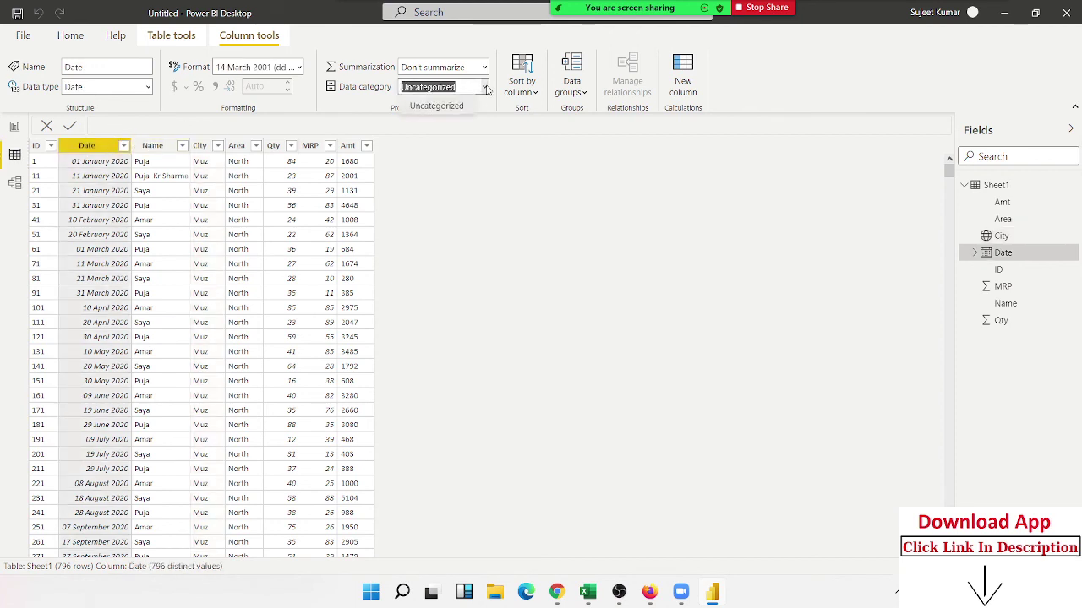
click(487, 88)
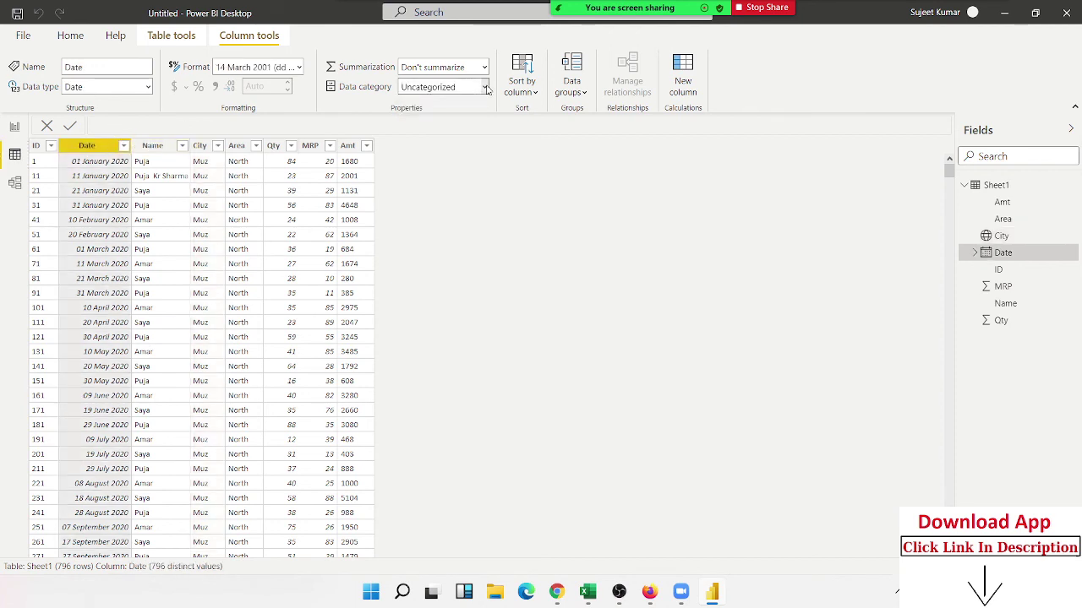
click(487, 89)
click(486, 88)
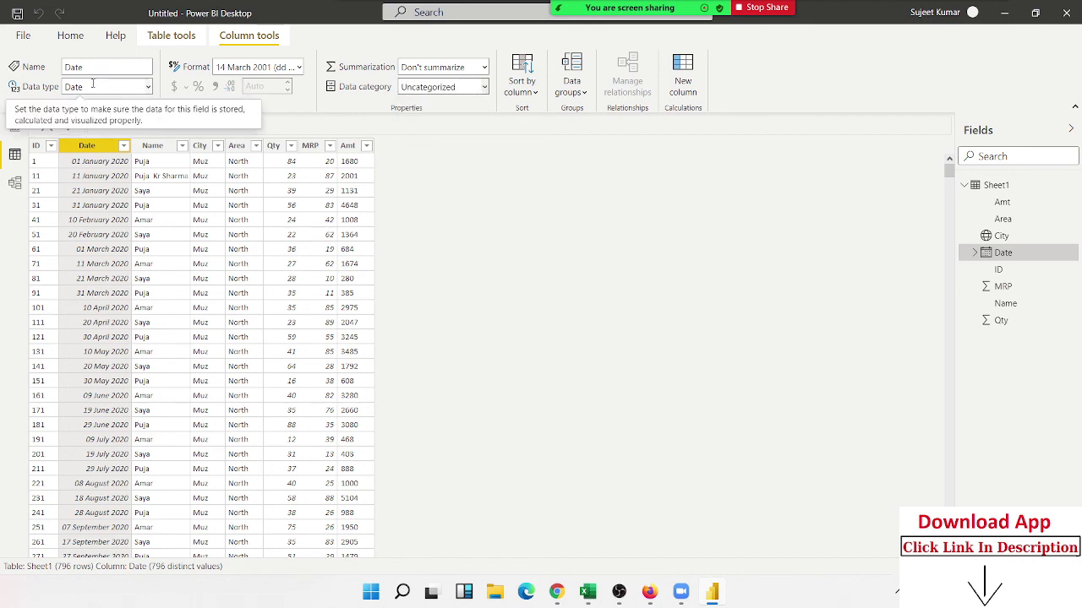
Check the City, Qty and MRP column settings, then return to Report view
click(220, 223)
click(277, 151)
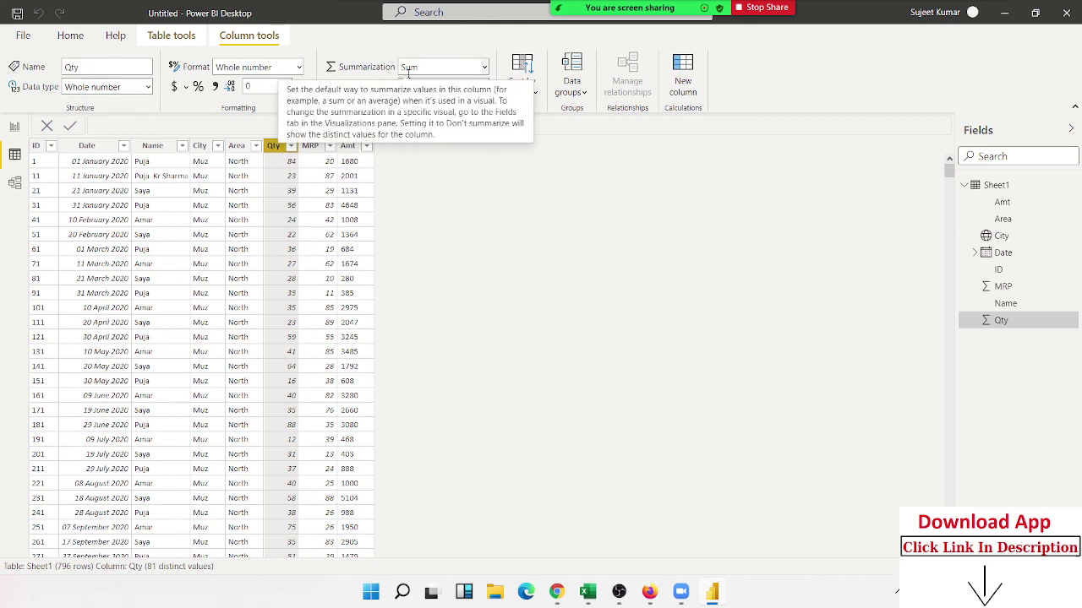
click(318, 149)
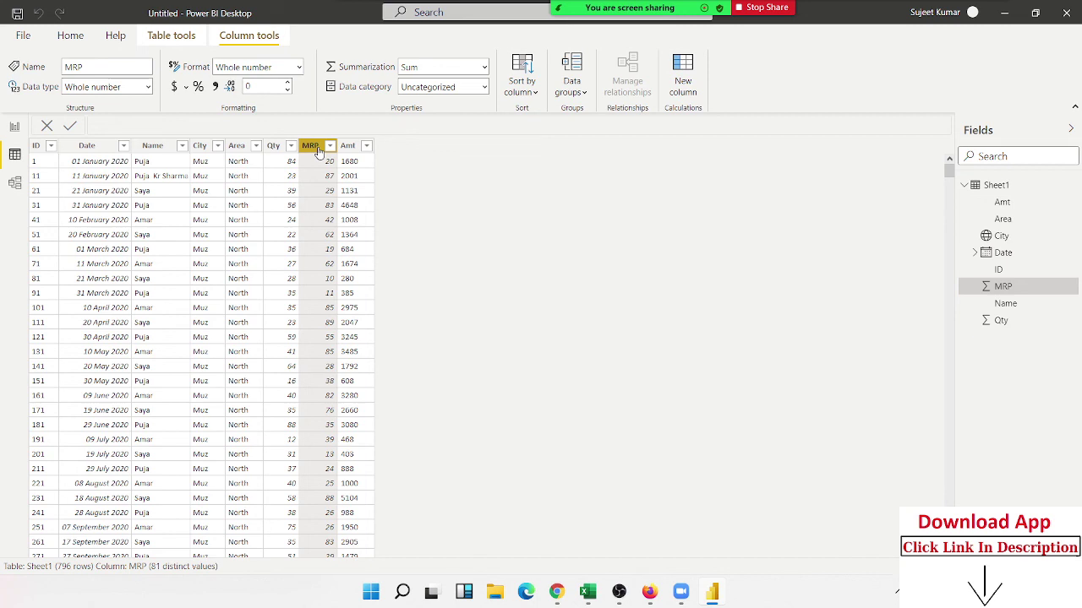
click(14, 127)
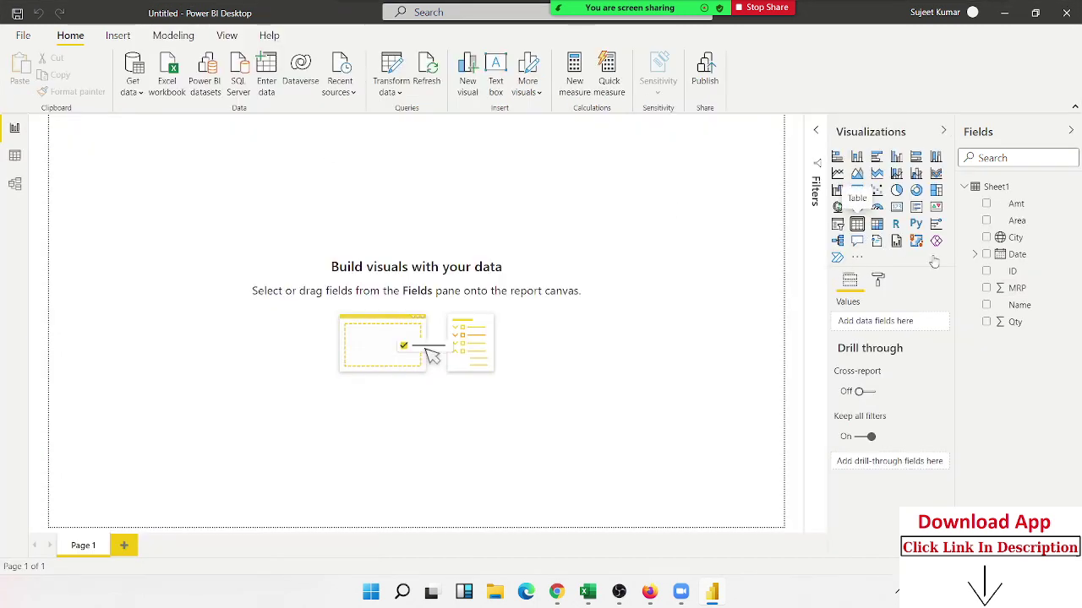
click(857, 224)
mouse_move(1020, 305)
mouse_down()
mouse_move(602, 298)
mouse_move(150, 195)
mouse_up()
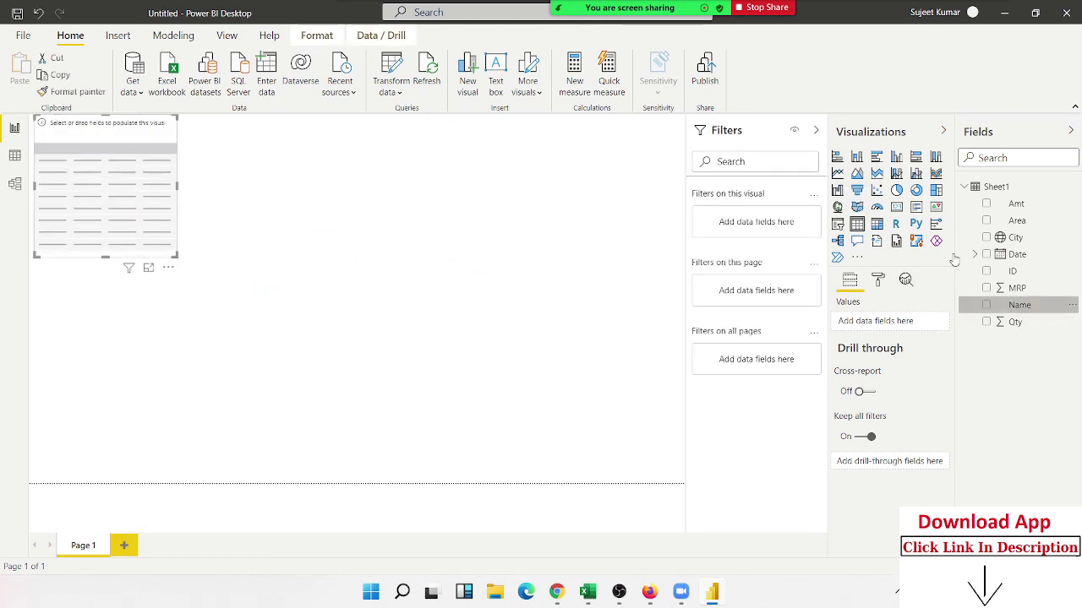
mouse_move(1017, 288)
mouse_down()
mouse_move(809, 300)
mouse_move(136, 147)
mouse_up()
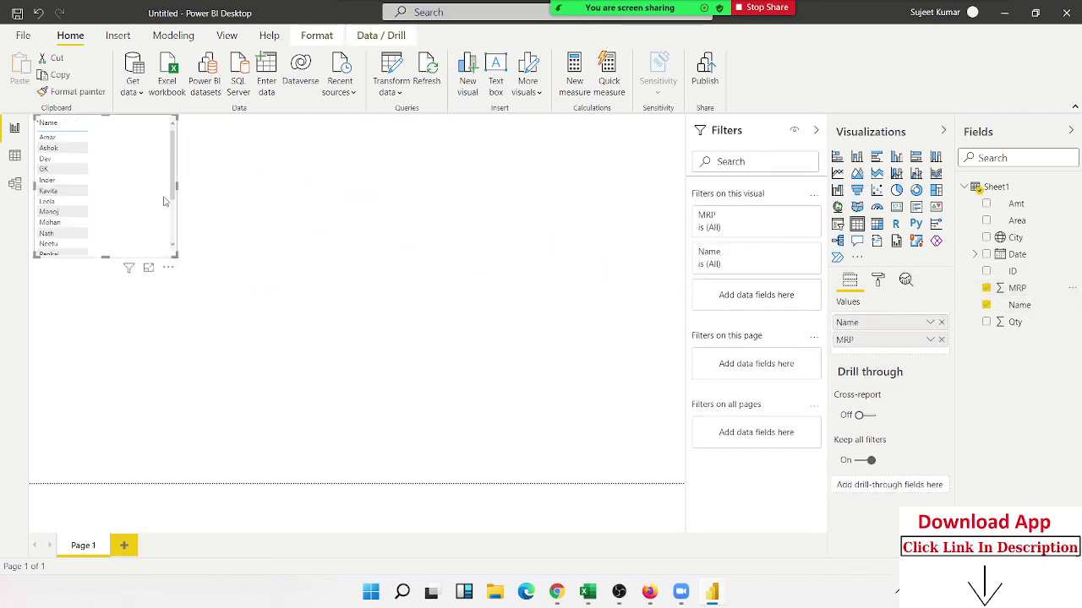
mouse_move(180, 263)
mouse_down()
mouse_move(281, 359)
mouse_move(358, 367)
mouse_up()
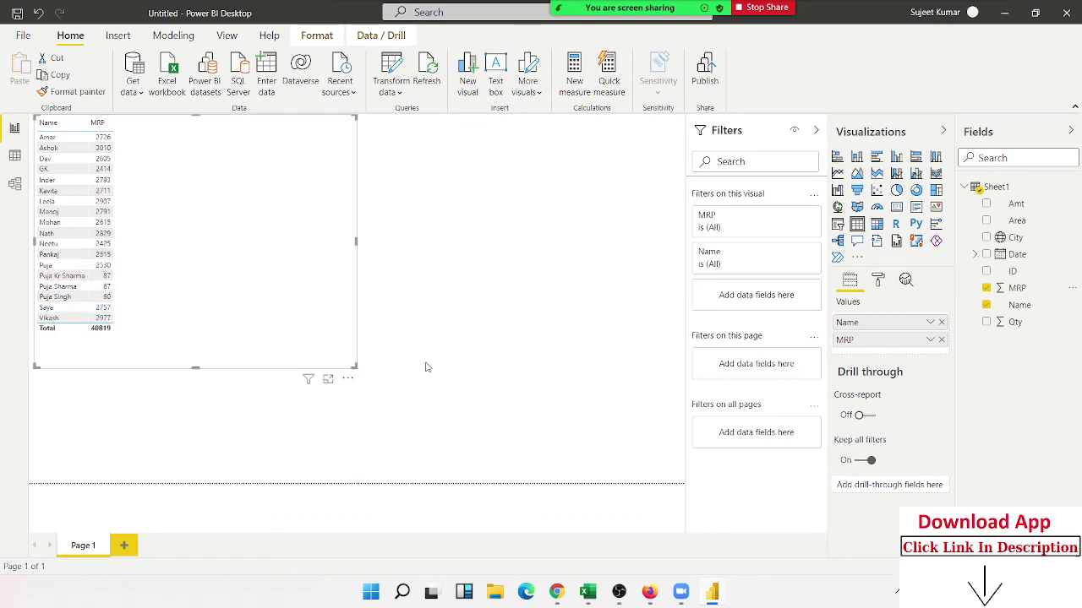
click(930, 339)
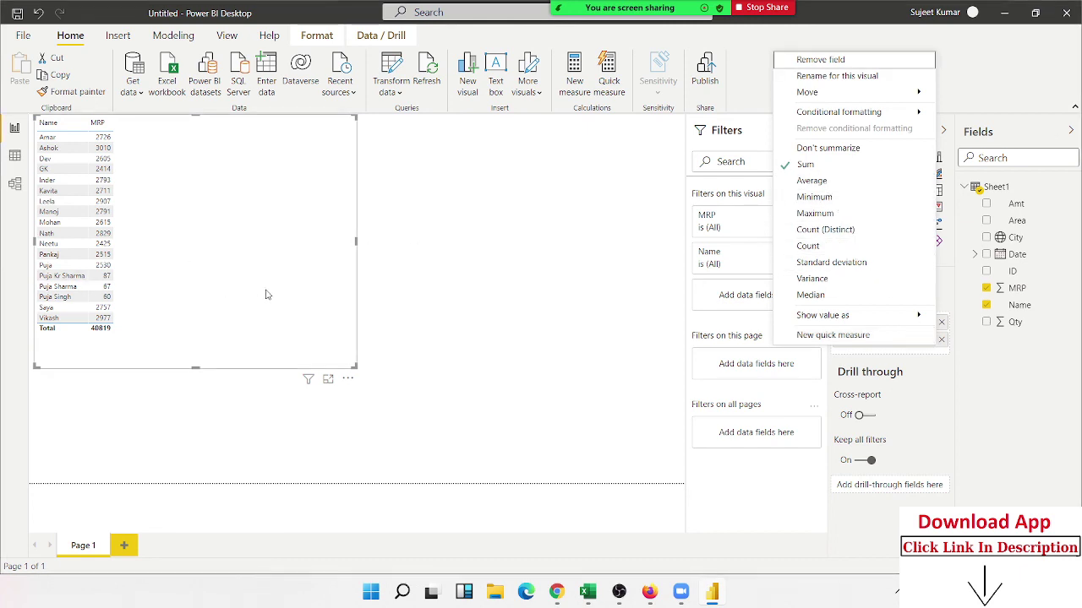
click(391, 284)
click(149, 264)
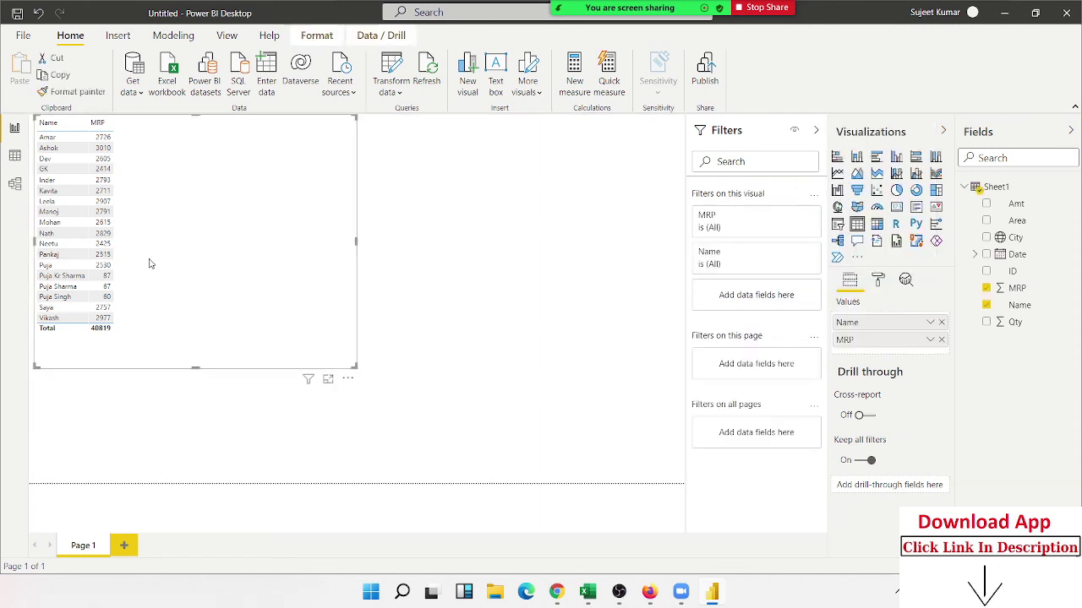
key(Delete)
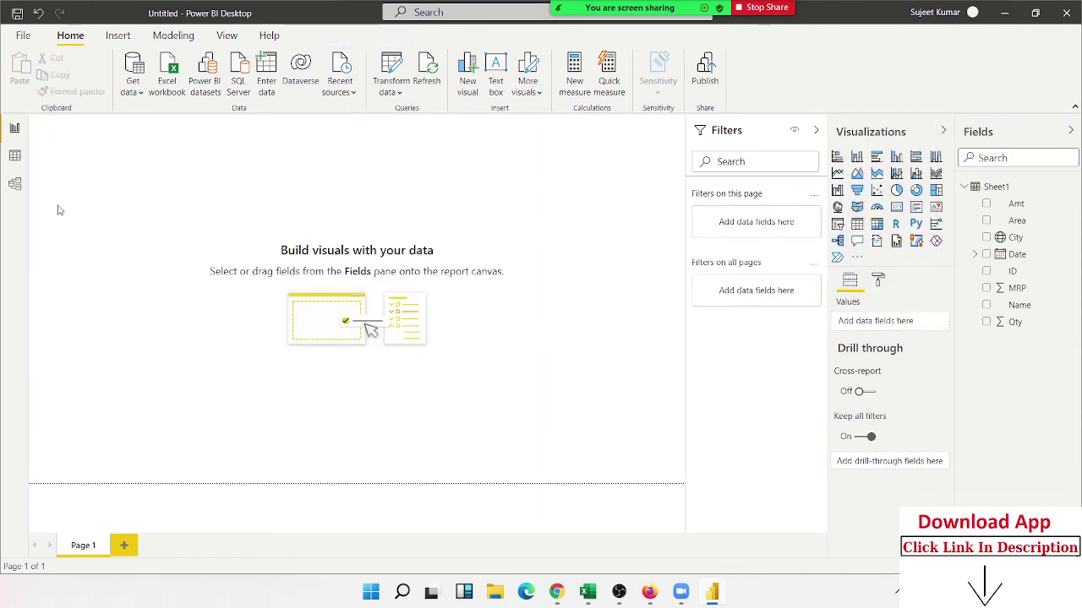
Change the MRP column's summarization from Sum to Average, then return to the report page
click(14, 156)
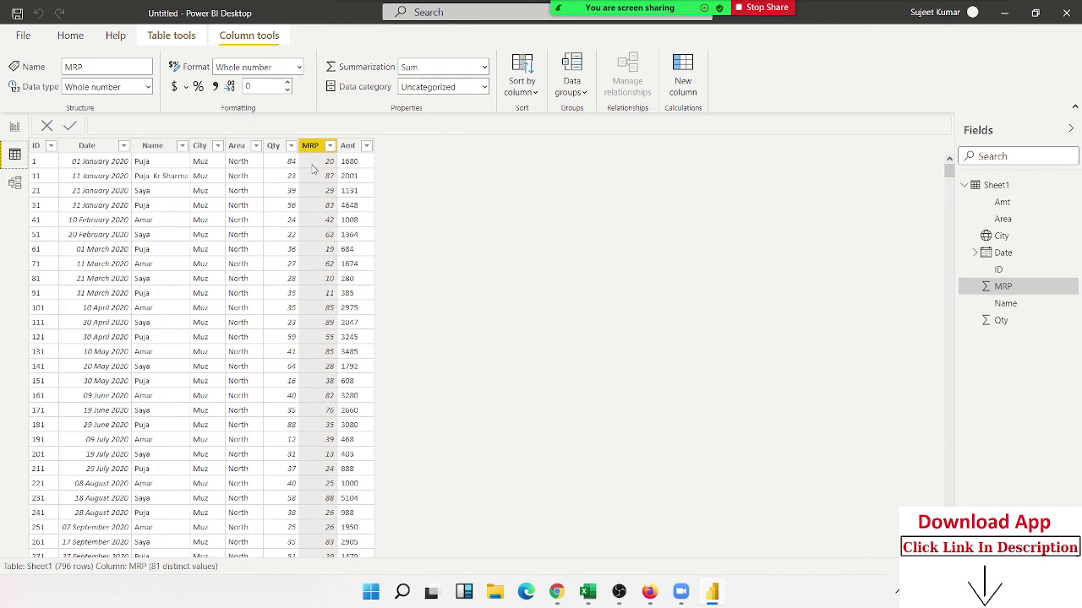
click(294, 163)
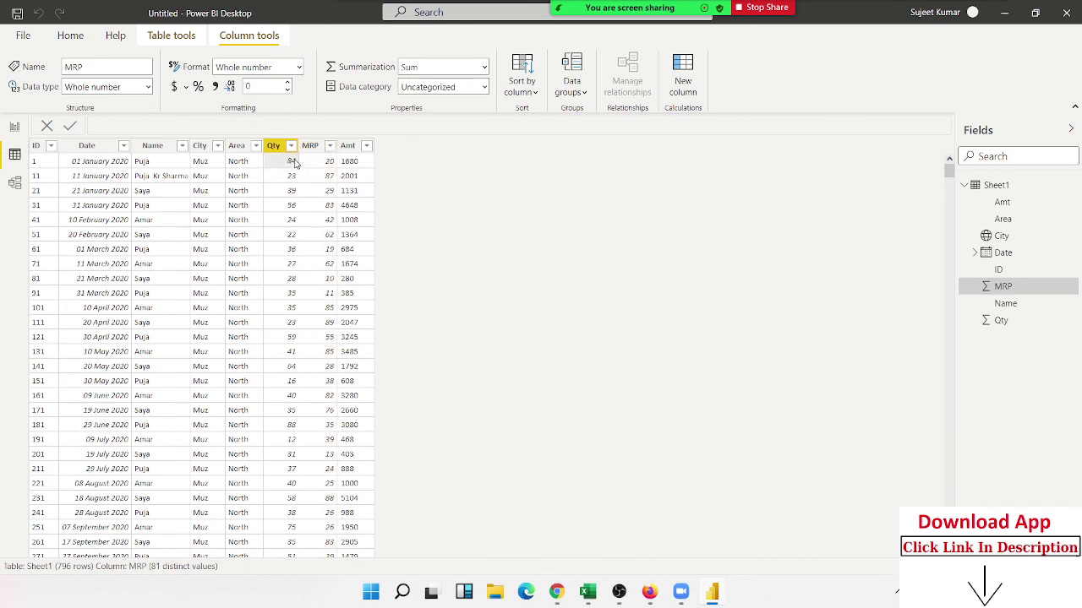
click(276, 166)
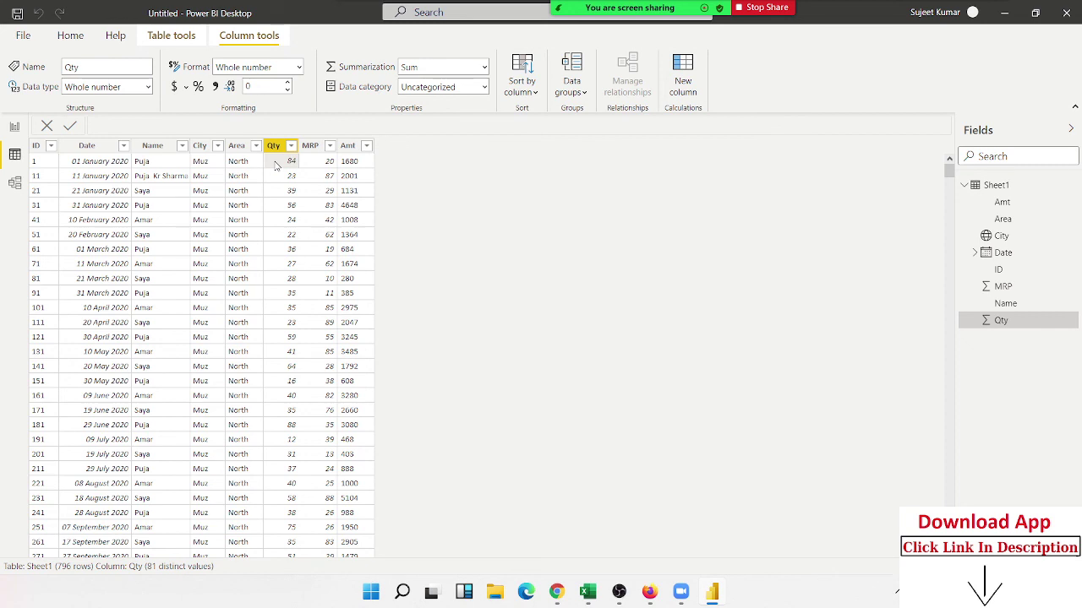
click(311, 152)
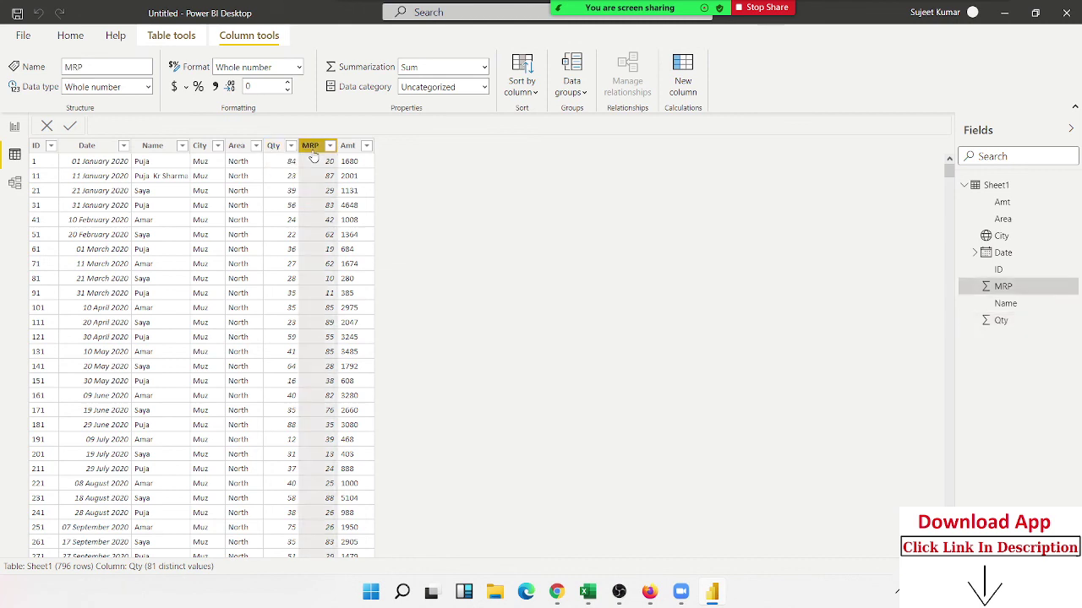
click(485, 67)
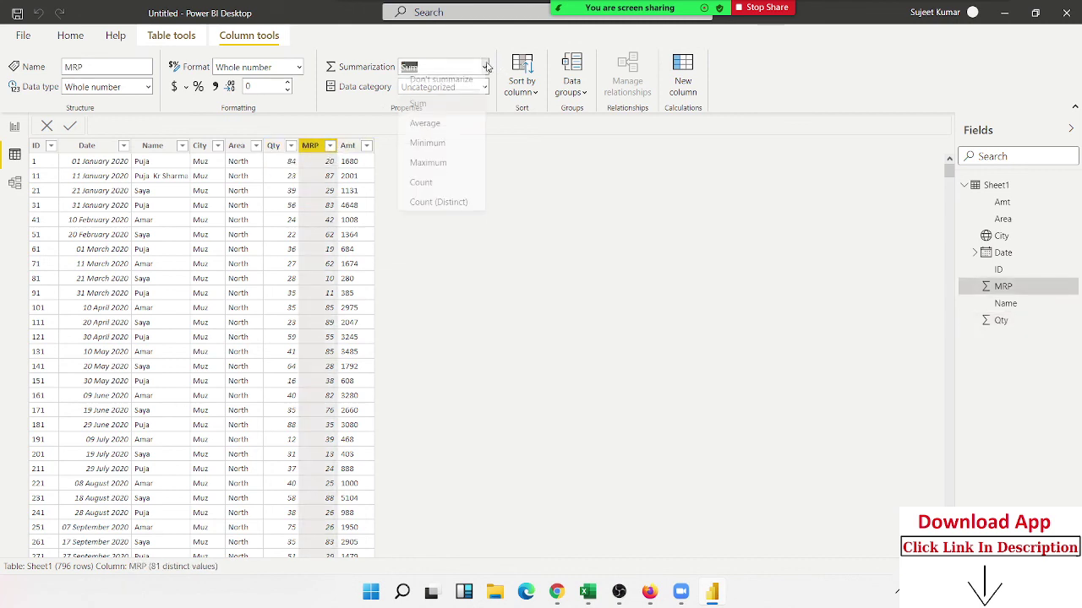
click(459, 128)
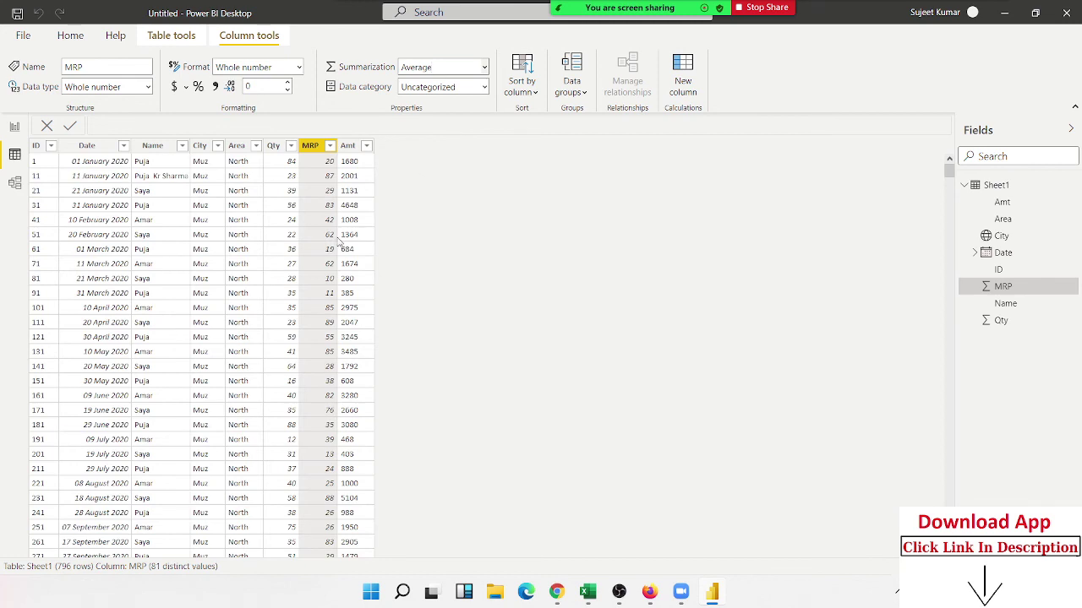
click(15, 127)
Add an enlarged table visual of Name and average MRP (total 51.28), then minimize Power BI
click(859, 225)
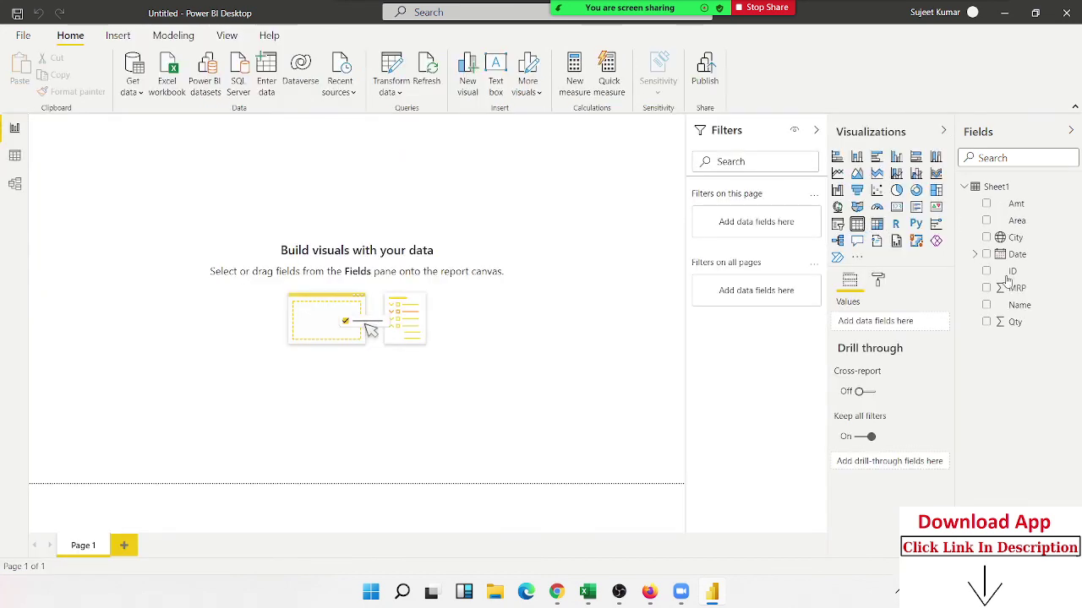
drag(1019, 305, 127, 210)
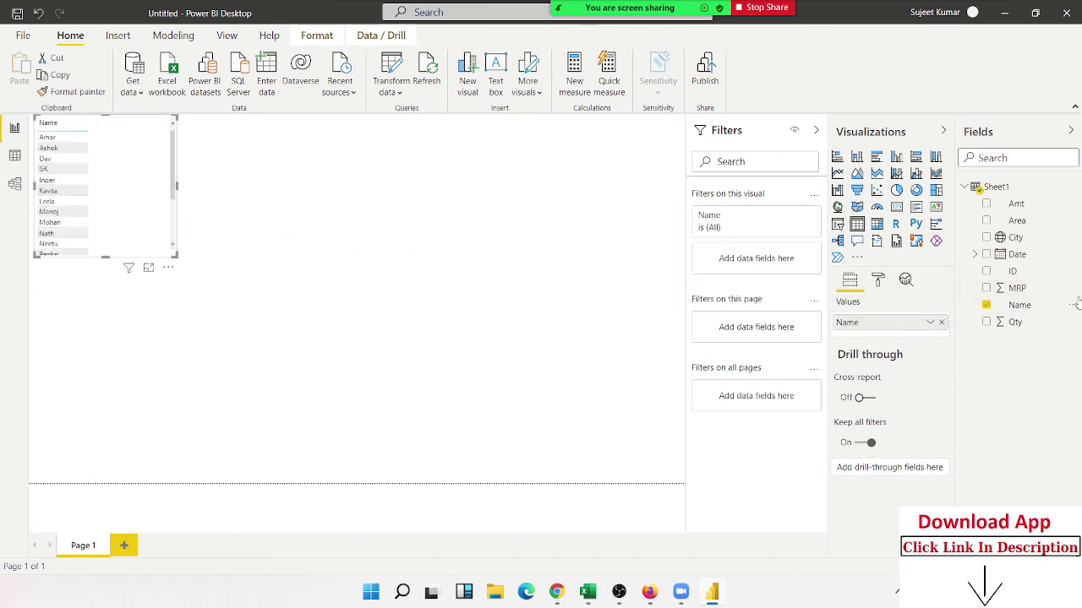
drag(1017, 288, 139, 218)
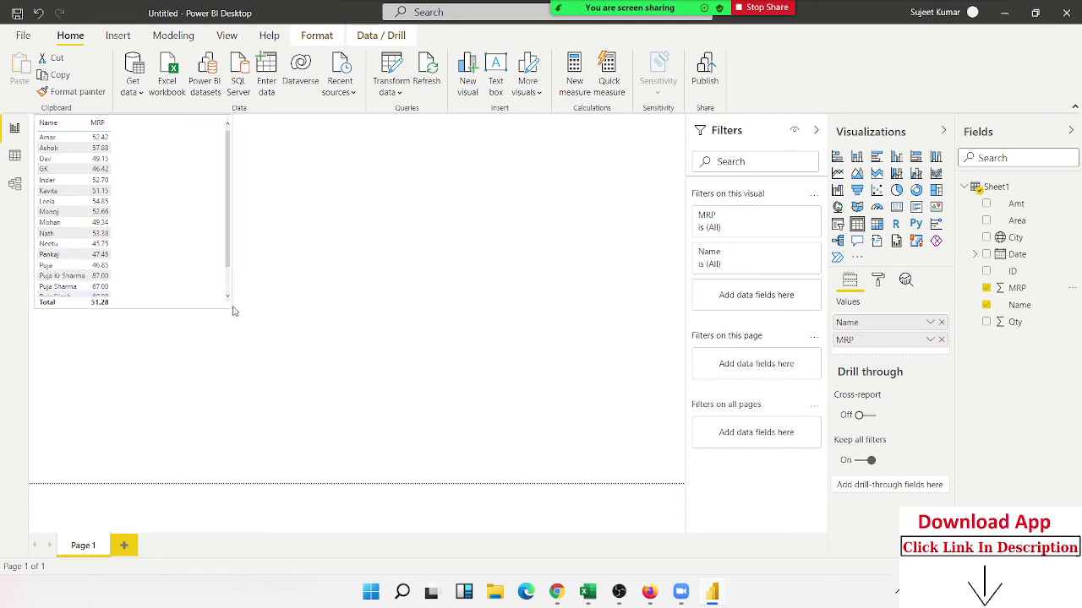
drag(174, 252, 261, 335)
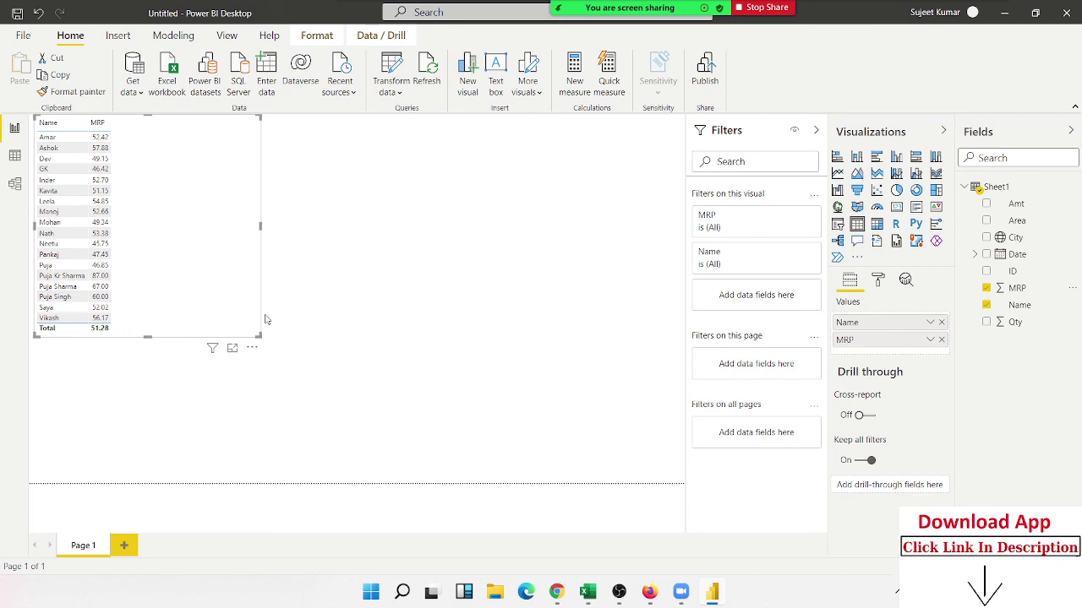
key(super+d)
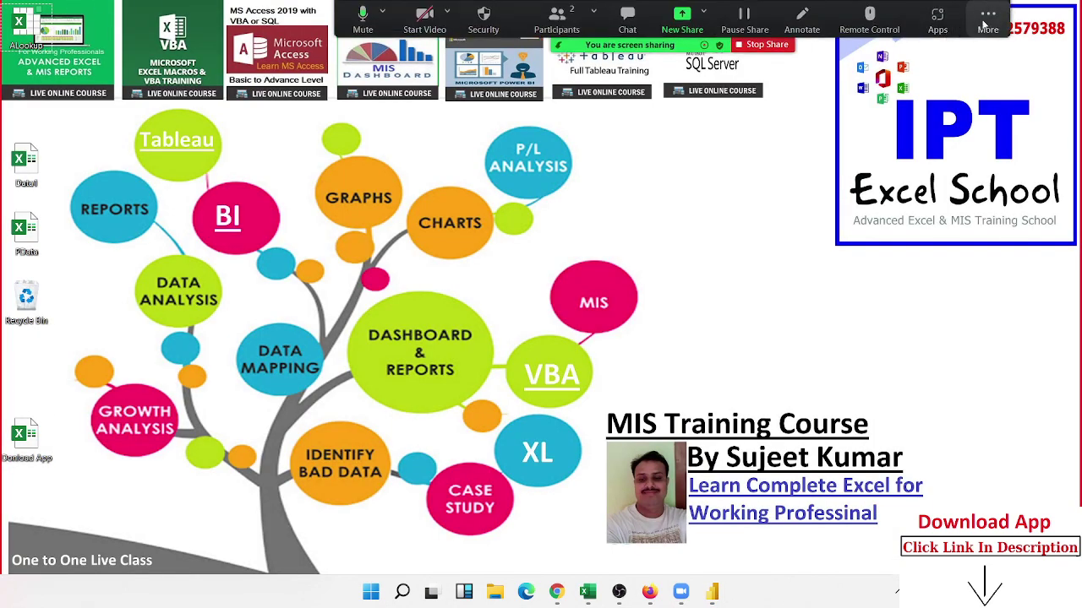
End the Zoom screen-sharing meeting for all participants
click(993, 30)
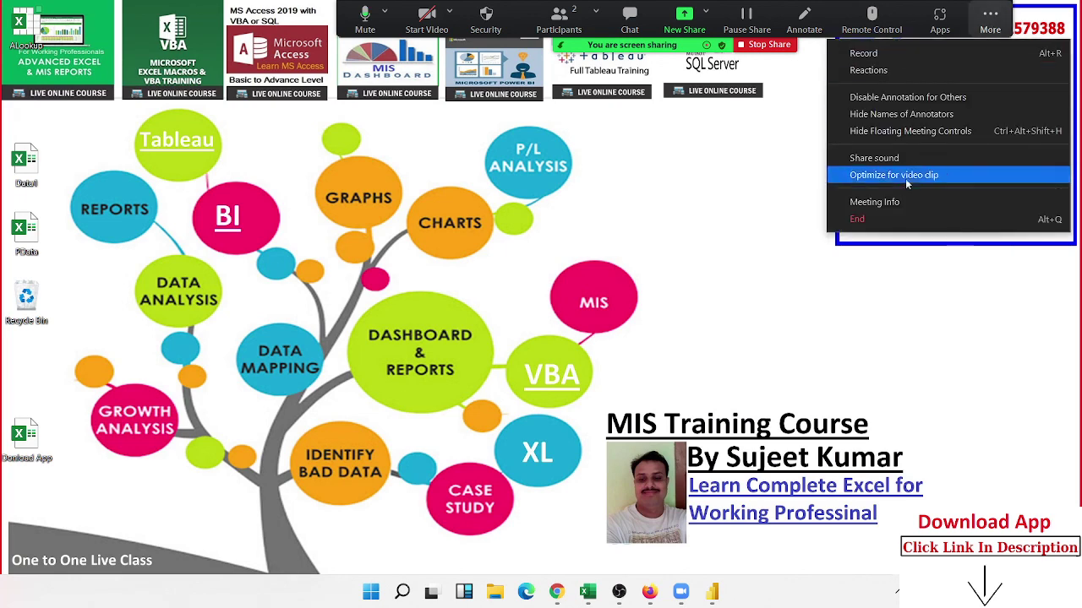
click(886, 228)
click(577, 257)
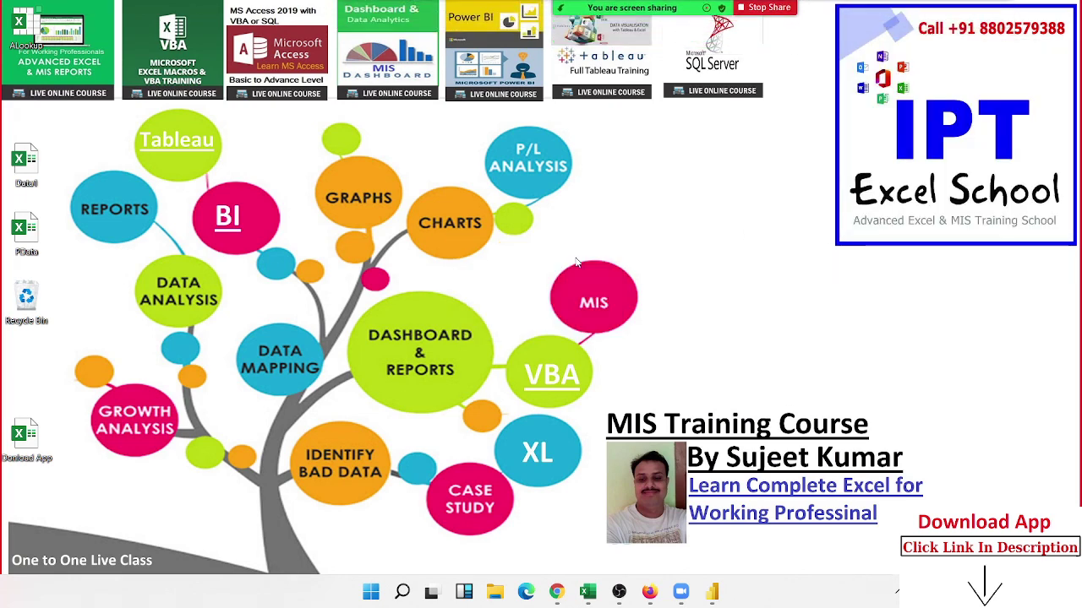